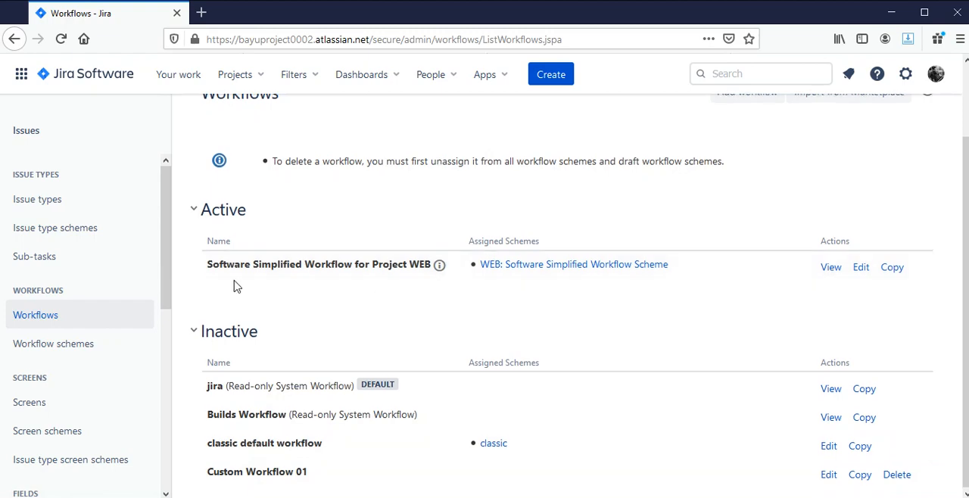
# Open the WebApp project from the recent projects and go to the column settings of its WEB board
pyautogui.scroll(1, 239, 286)
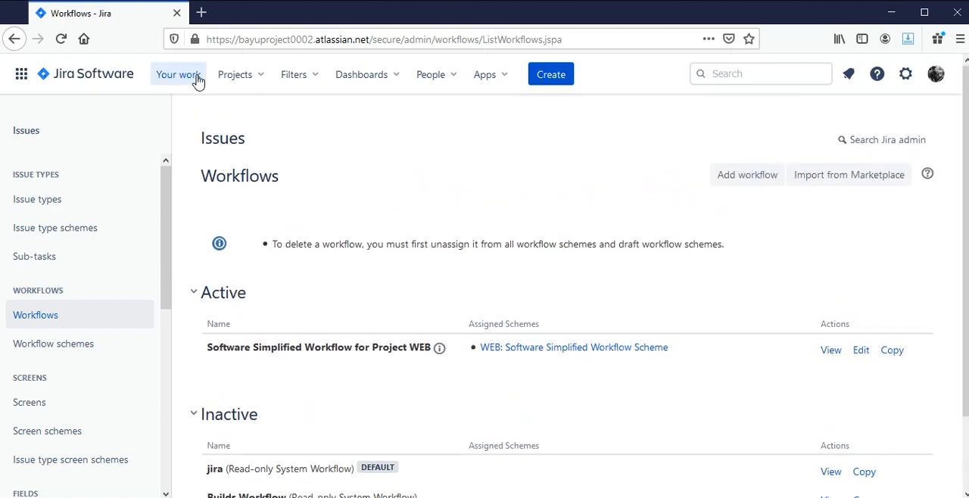
pyautogui.click(197, 78)
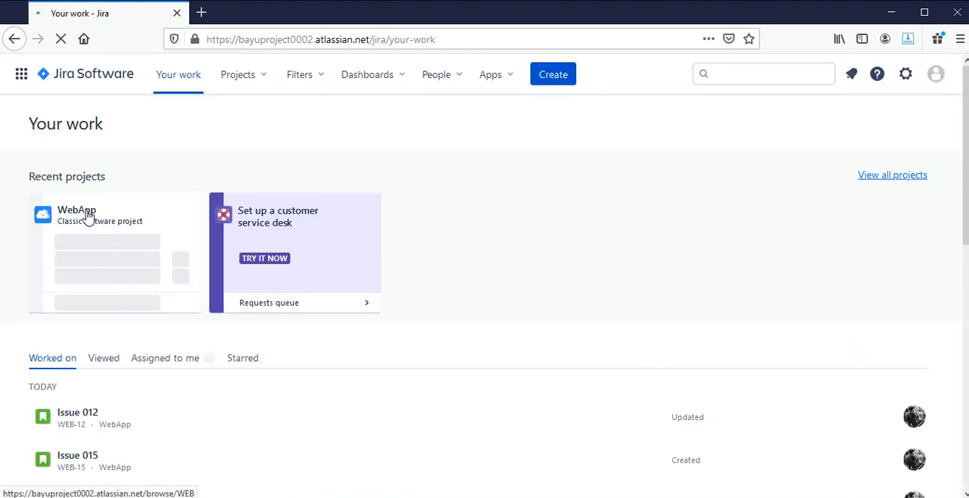
pyautogui.click(88, 216)
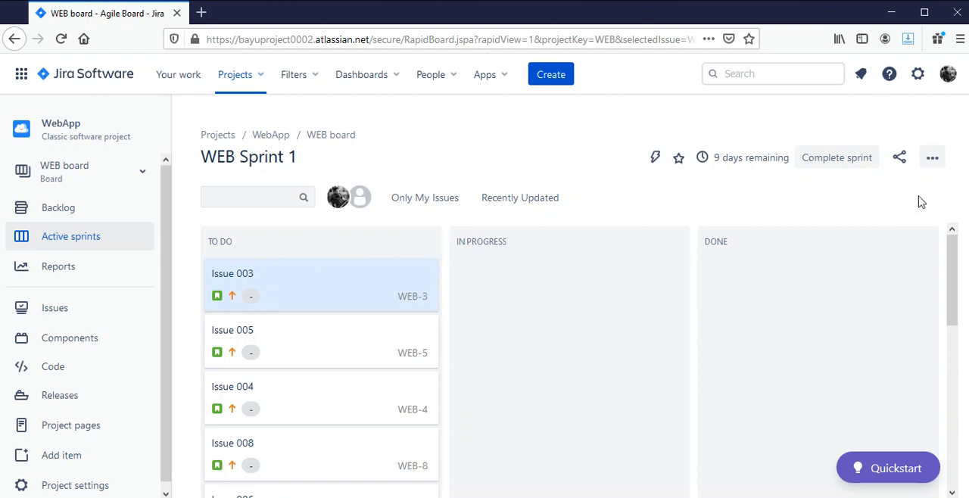
pyautogui.click(932, 158)
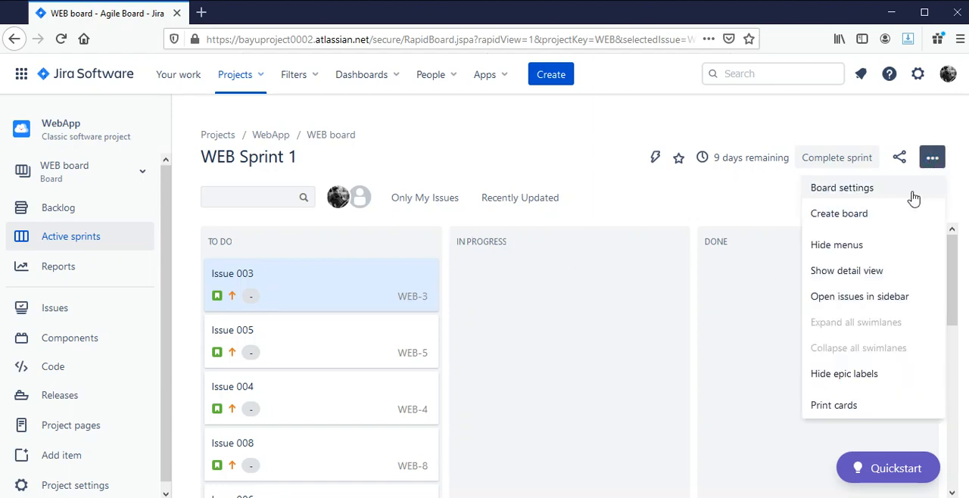
pyautogui.click(914, 196)
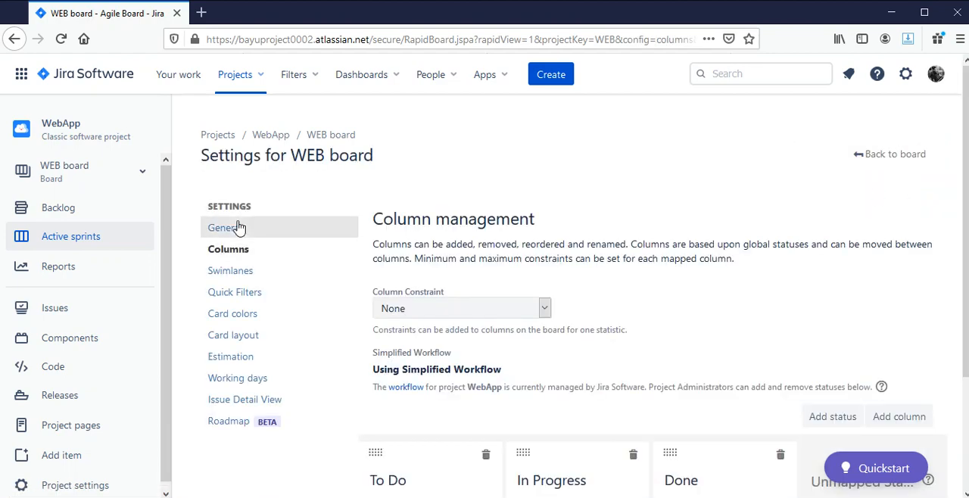
pyautogui.click(224, 256)
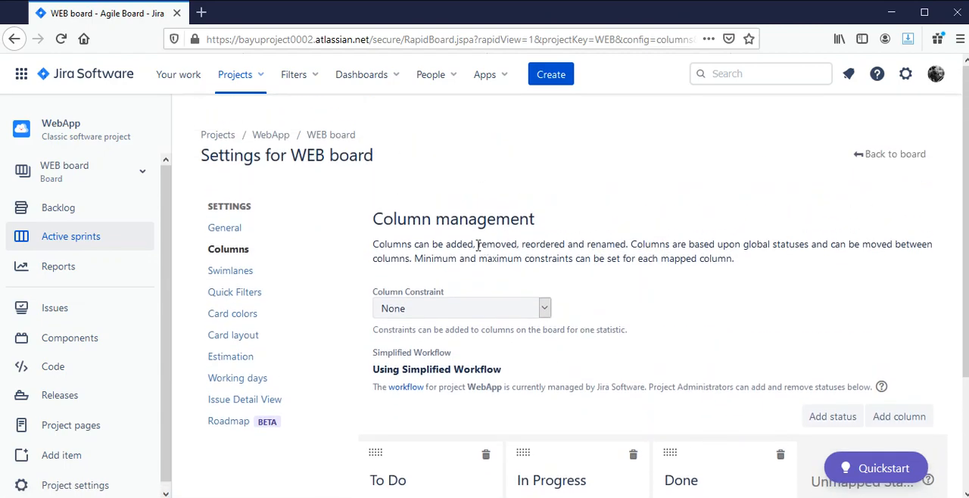
# Review the WEB board's column and status mapping, and open the workflow settings for project WebApp
pyautogui.scroll(-2, 581, 351)
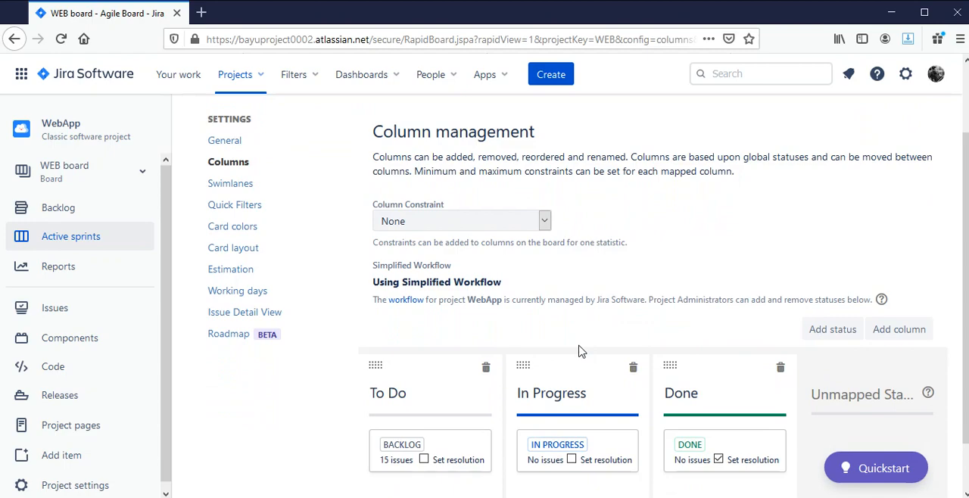
pyautogui.scroll(-2, 579, 351)
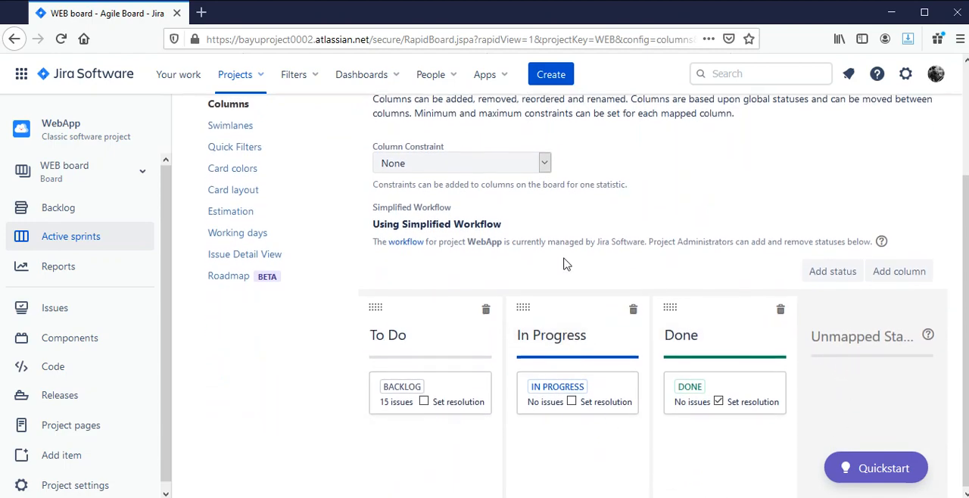
pyautogui.scroll(1, 566, 265)
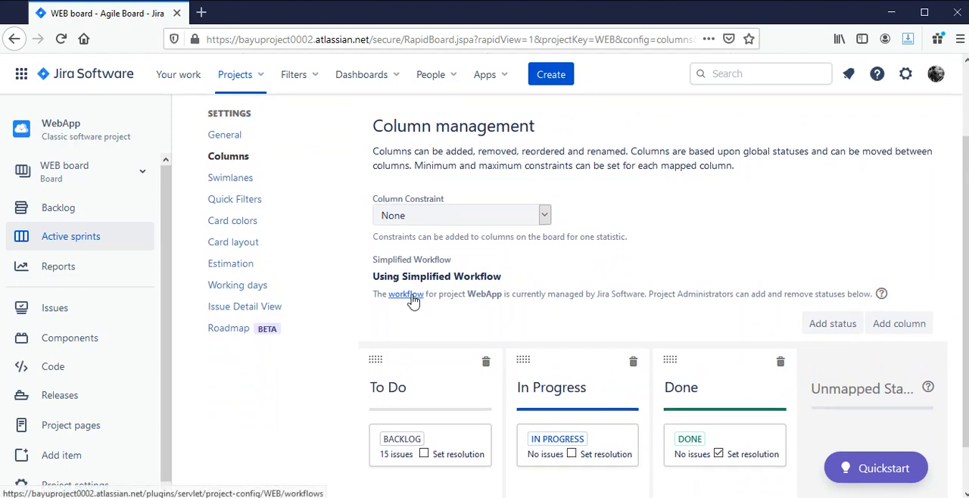
pyautogui.click(409, 296)
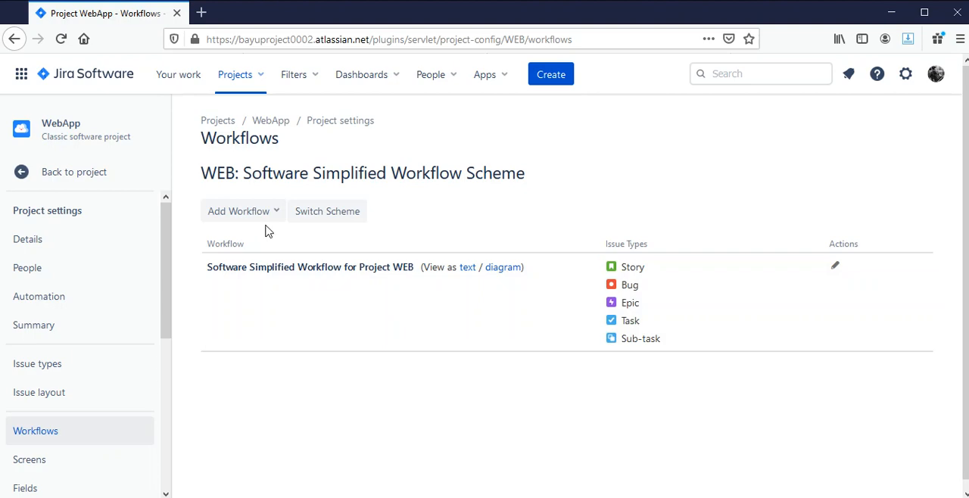
# Add the existing Custom Workflow 01 to the project's workflow scheme and assign all issue types to it
pyautogui.click(276, 215)
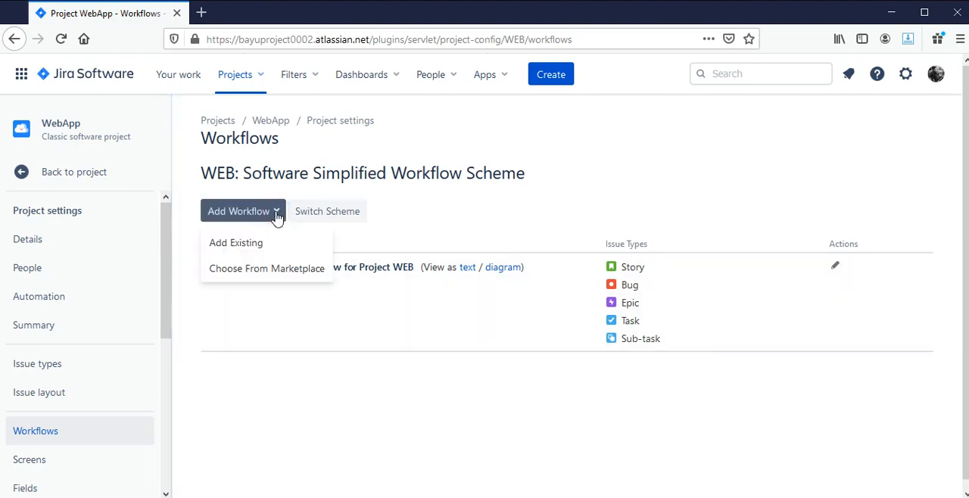
pyautogui.click(266, 244)
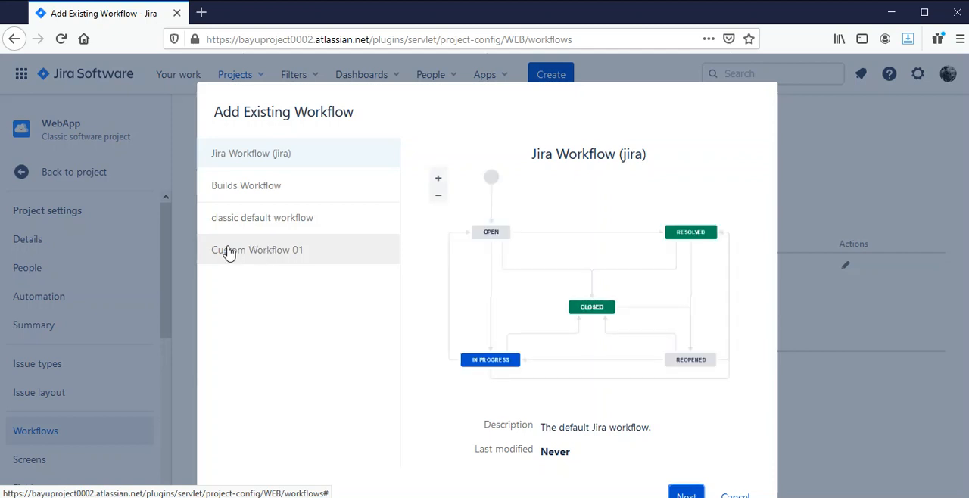
pyautogui.click(327, 261)
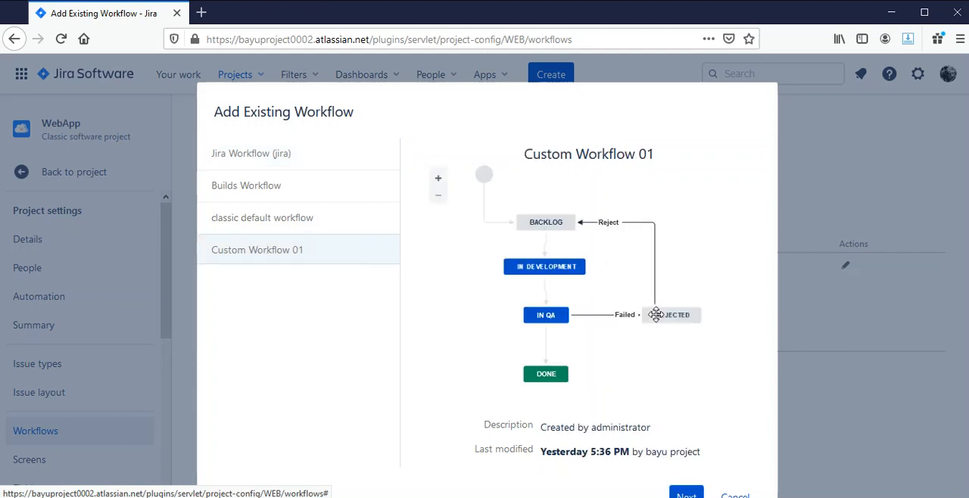
pyautogui.hotkey('ctrl', '-')
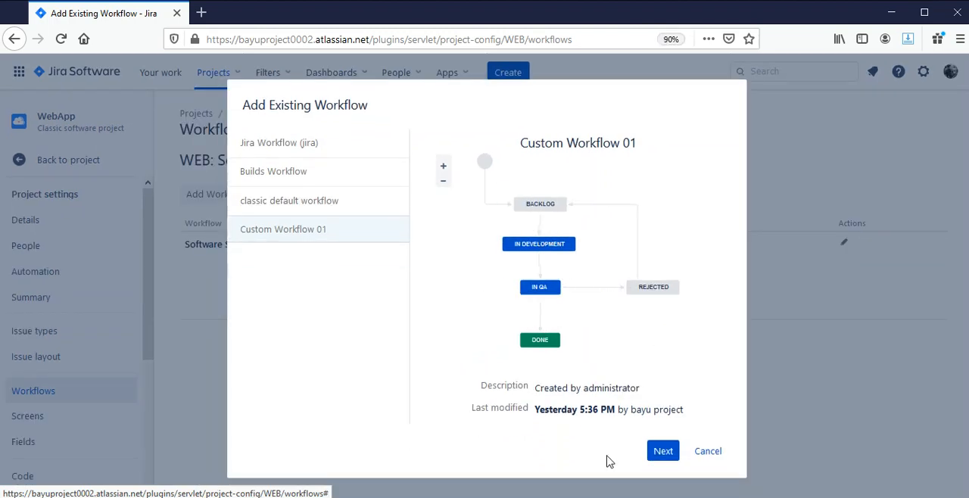
pyautogui.click(649, 459)
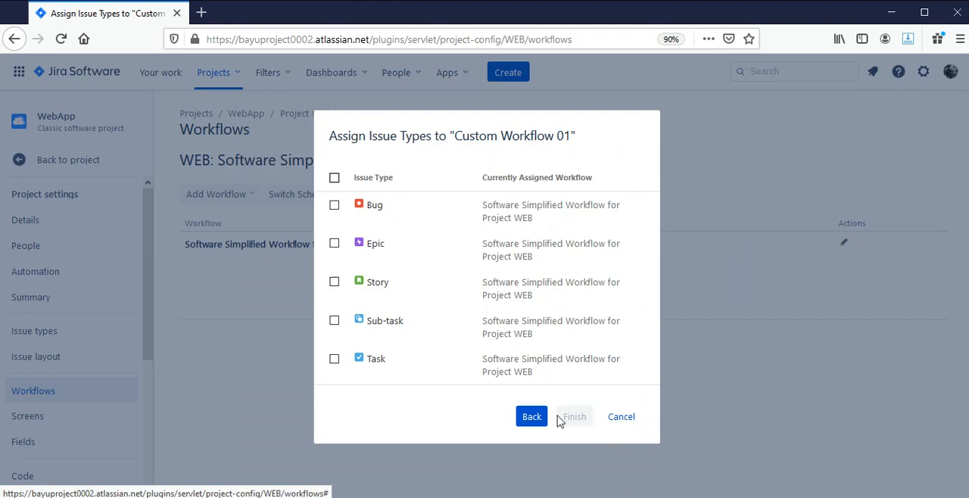
pyautogui.click(334, 178)
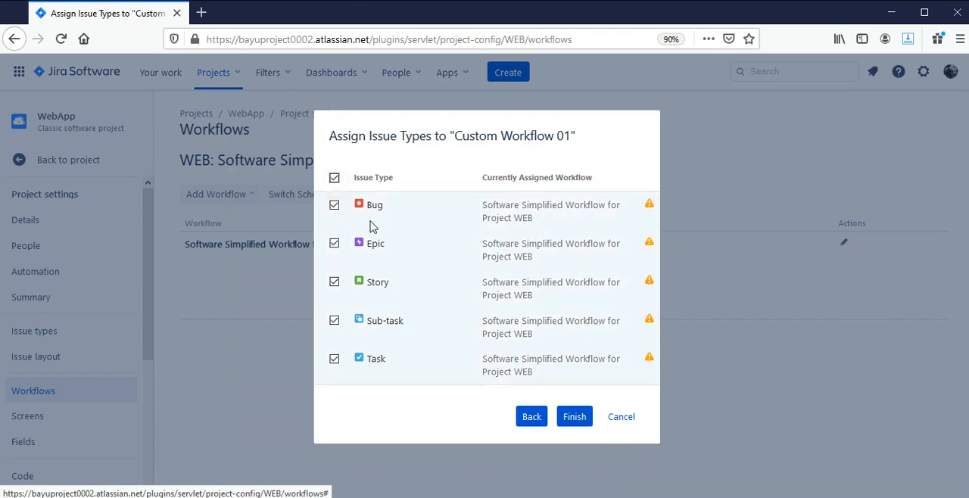
pyautogui.click(575, 417)
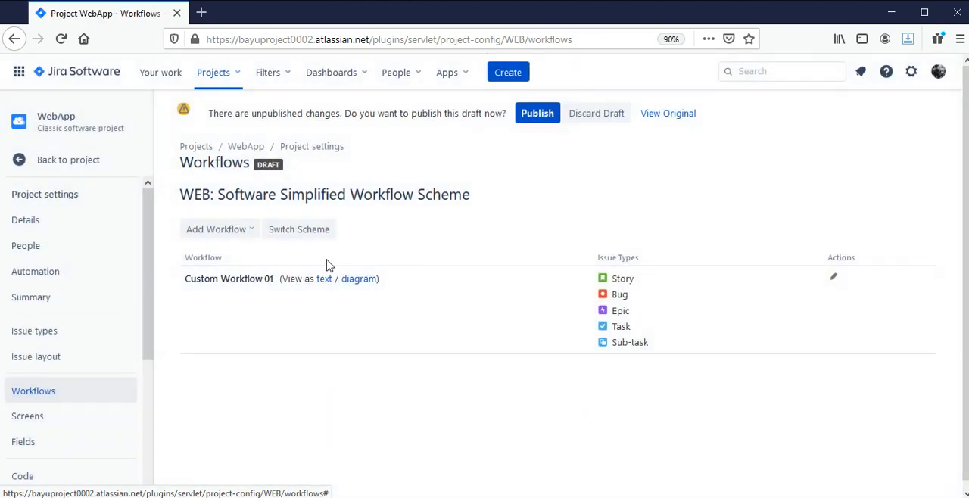
# Open Custom Workflow 01 in the workflow editor and examine its diagram of statuses and transitions
pyautogui.scroll(-1, 293, 346)
pyautogui.scroll(-1, 293, 346)
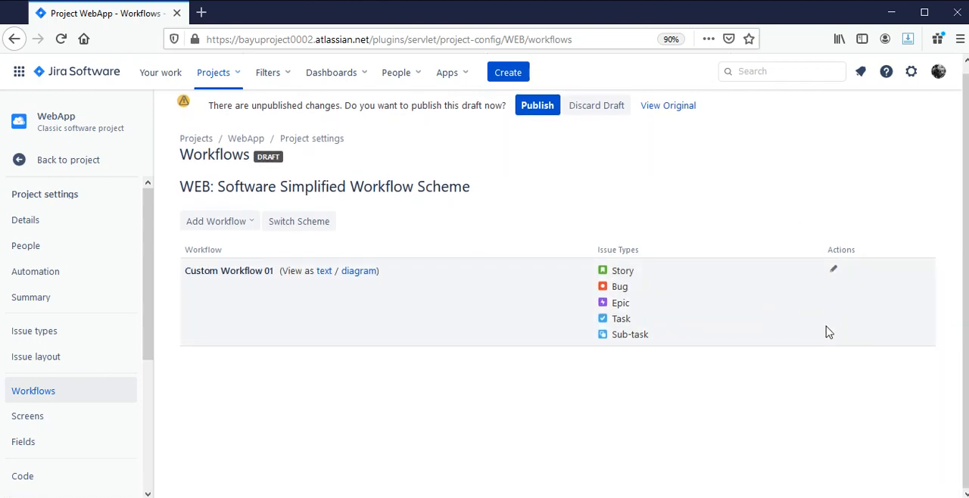
pyautogui.click(833, 271)
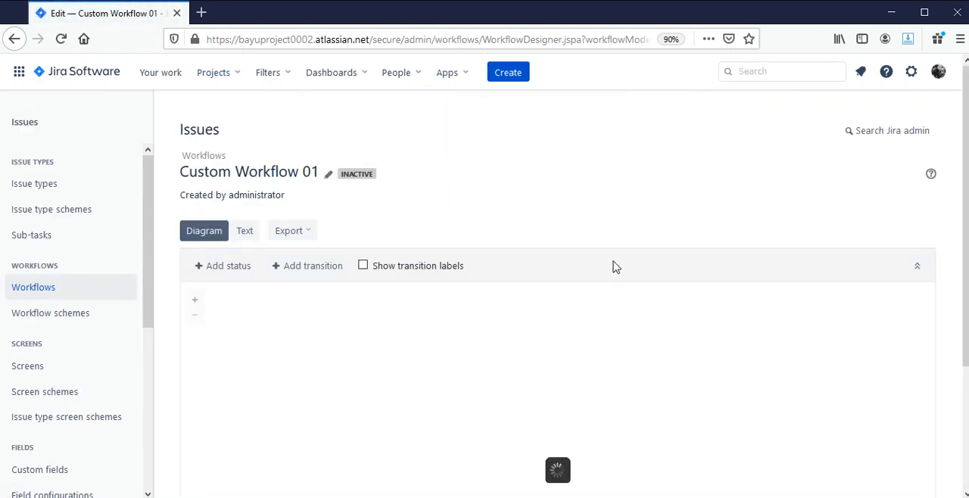
pyautogui.moveTo(640, 416); pyautogui.dragTo(584, 314)
pyautogui.moveTo(687, 383)
pyautogui.mouseDown()
pyautogui.moveTo(696, 348)
pyautogui.moveTo(699, 389)
pyautogui.mouseUp()
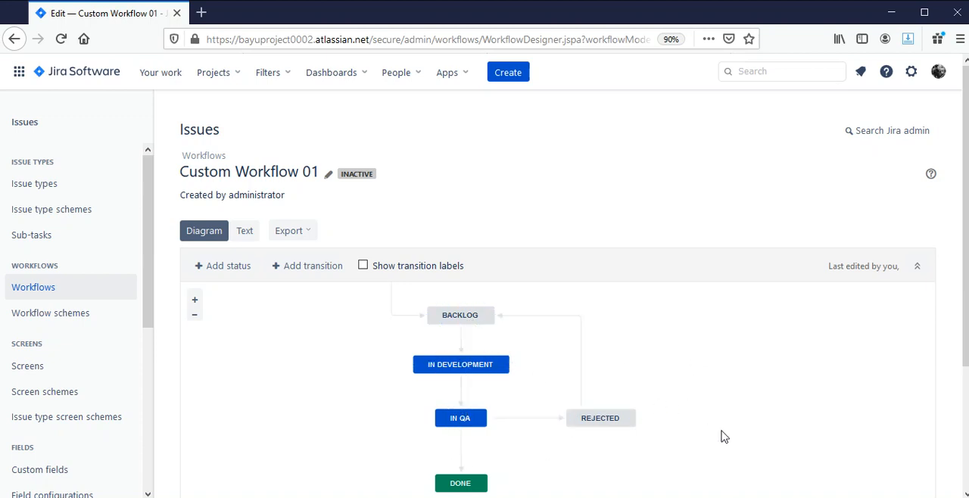
pyautogui.moveTo(694, 360); pyautogui.dragTo(741, 361)
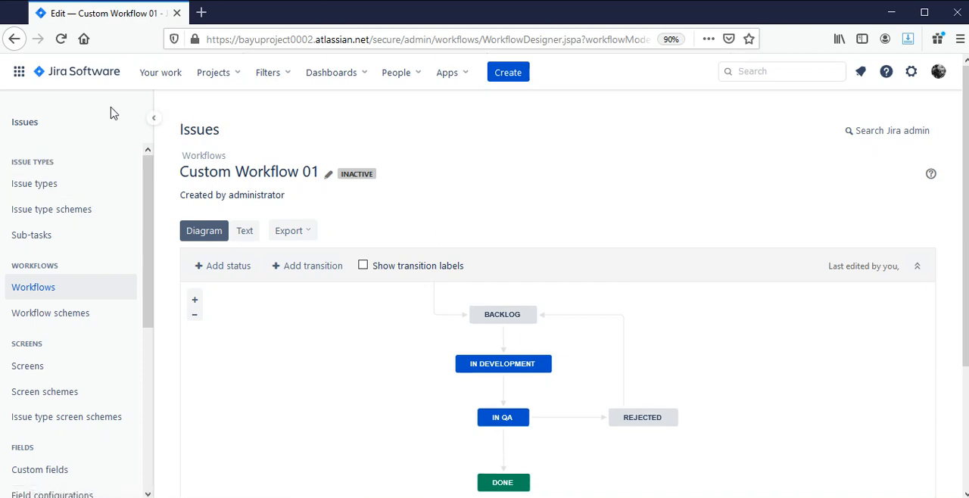
# Return to the WebApp project's workflow settings by way of the WEB board's column settings
pyautogui.click(170, 74)
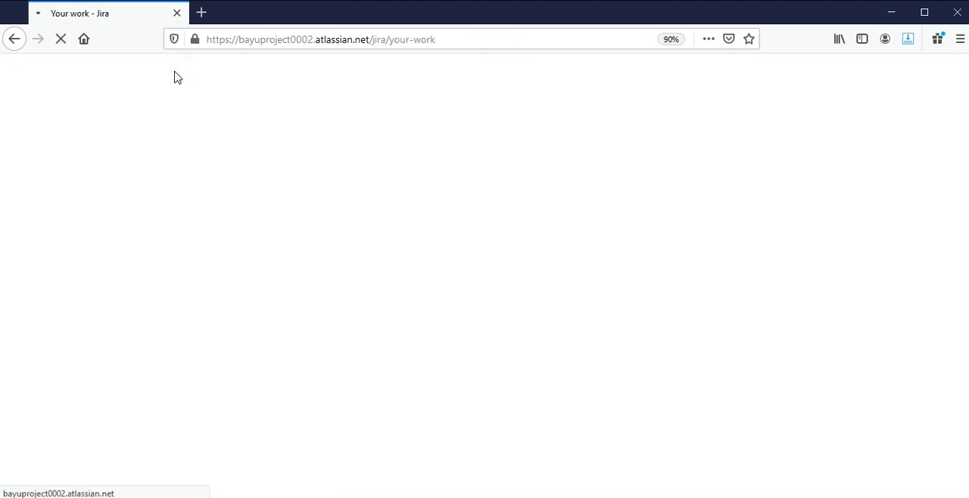
pyautogui.click(60, 197)
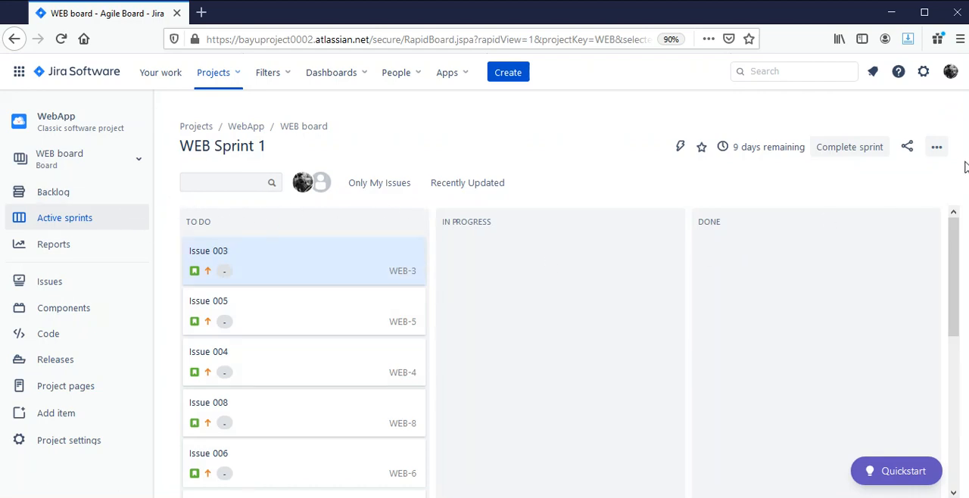
pyautogui.click(937, 159)
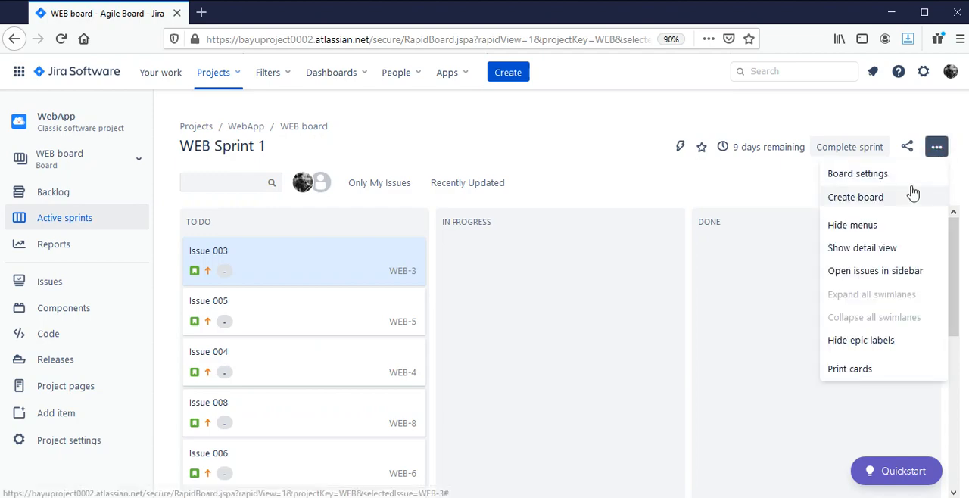
pyautogui.click(911, 176)
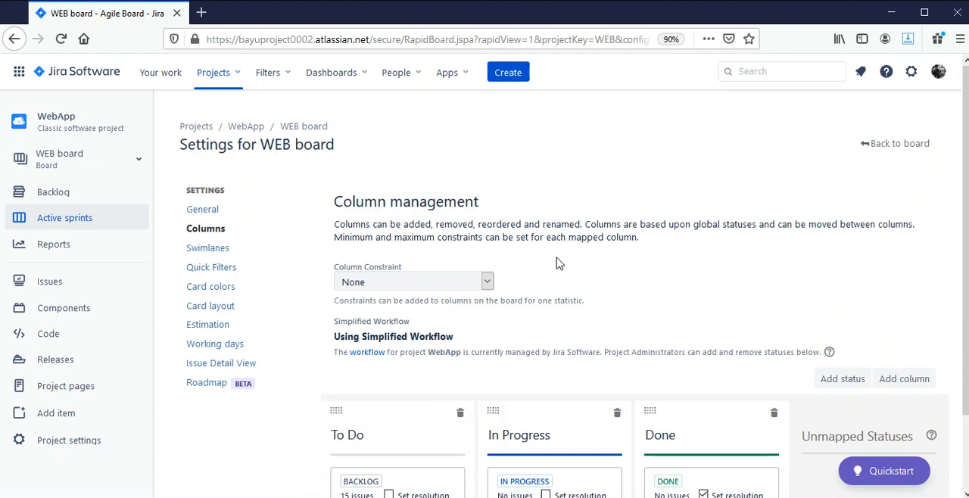
pyautogui.scroll(-1, 557, 263)
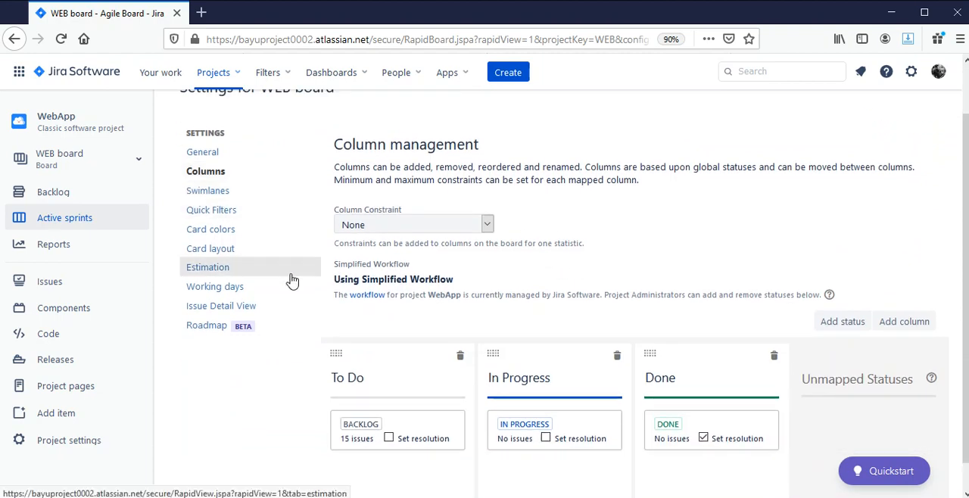
pyautogui.scroll(-1, 335, 335)
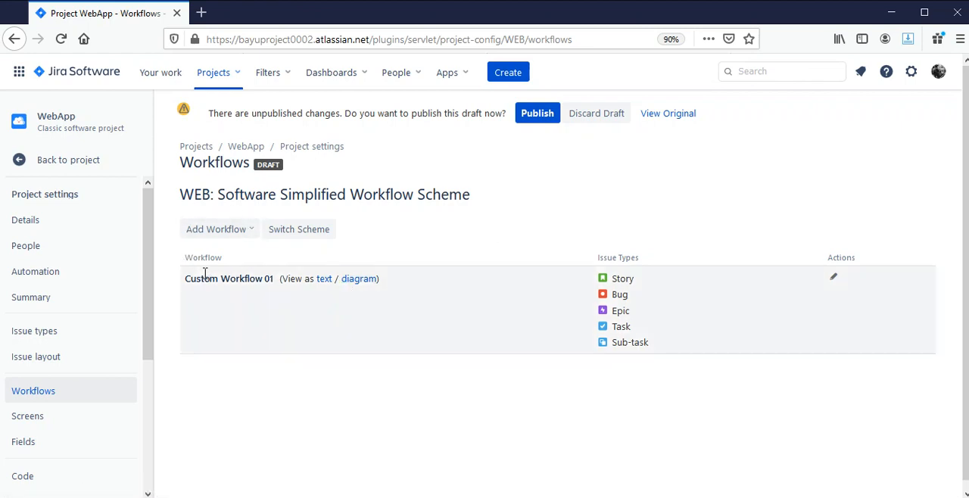
# Publish the draft workflow scheme, mapping the In Progress status of every issue type to Backlog, and acknowledge the migration
pyautogui.moveTo(184, 280); pyautogui.dragTo(275, 288)
pyautogui.click(536, 126)
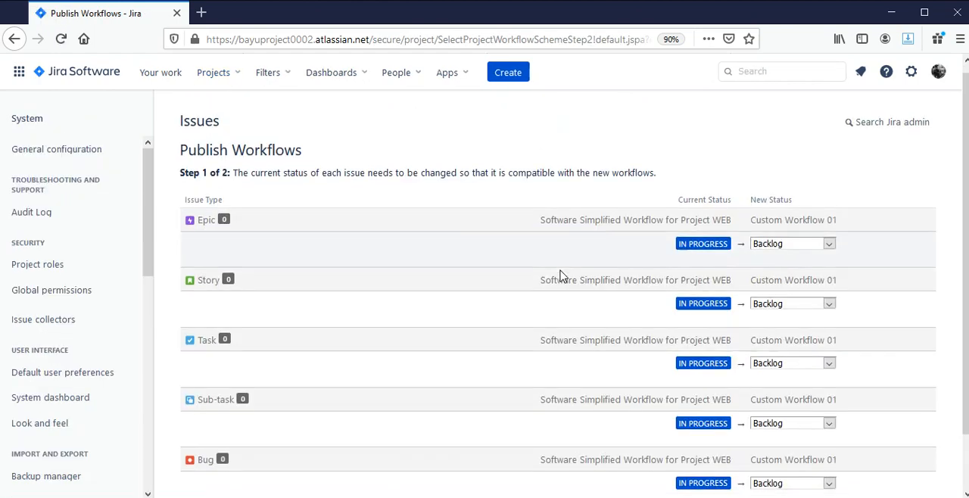
pyautogui.scroll(-2, 560, 273)
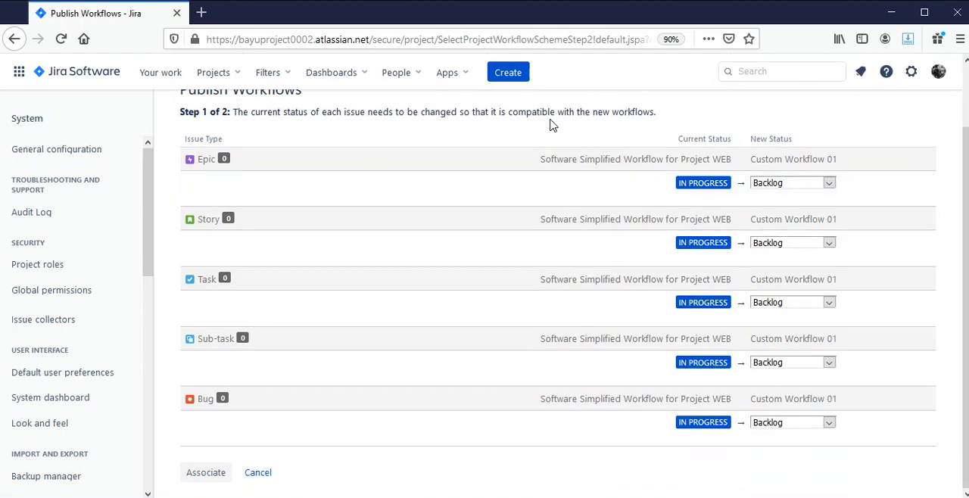
pyautogui.click(208, 473)
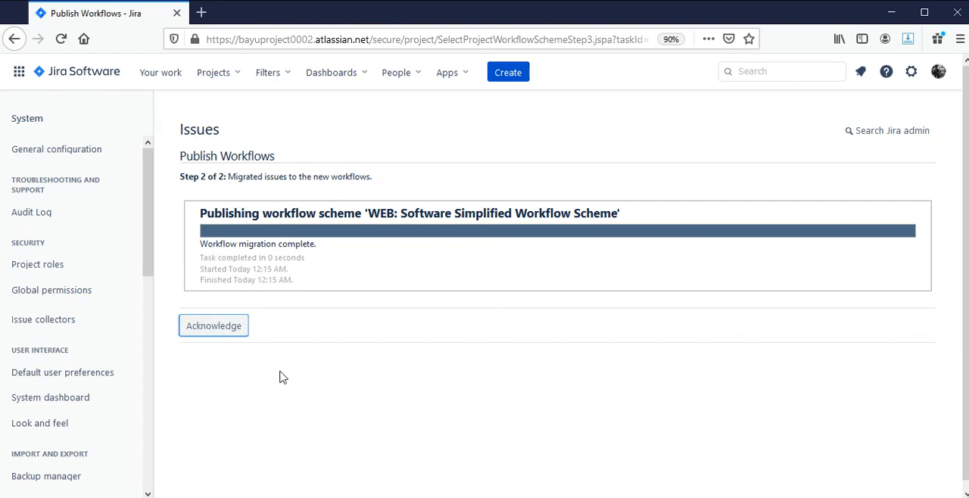
pyautogui.click(218, 333)
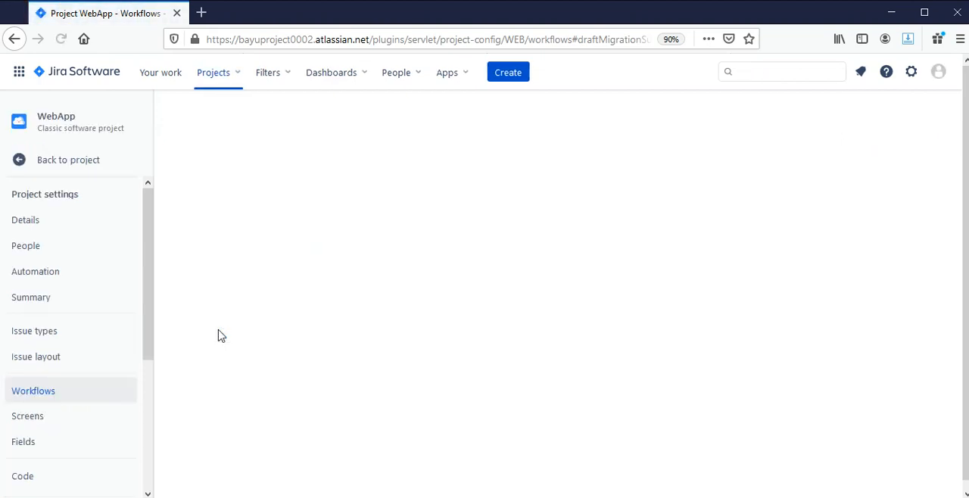
pyautogui.press('F7')
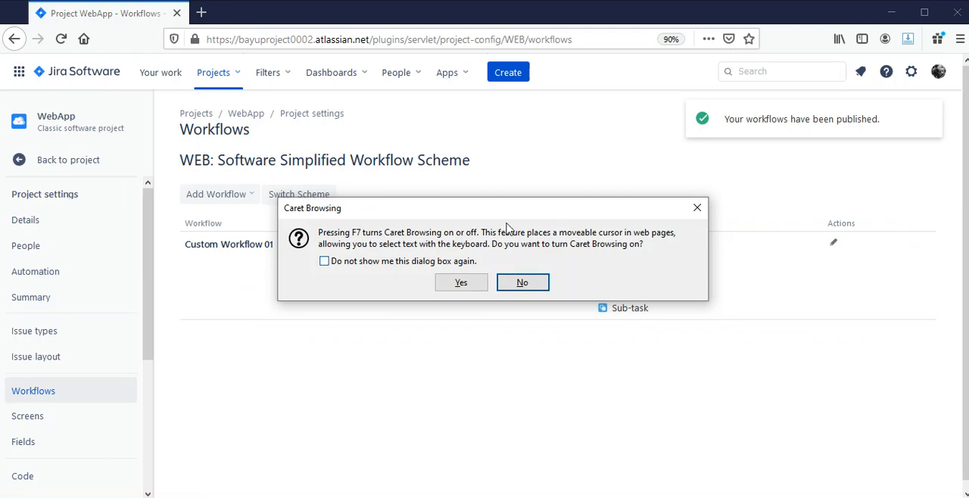
pyautogui.click(698, 208)
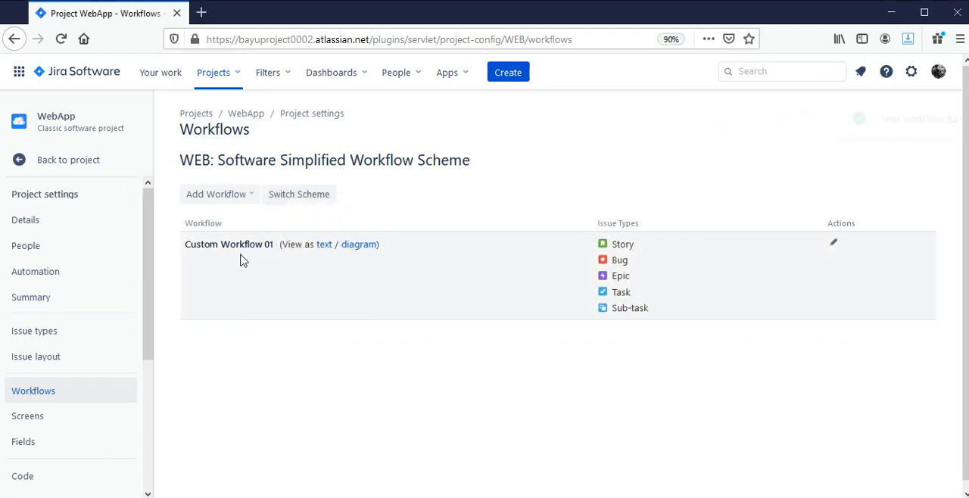
# Return to the WEB board and open its board settings at the column management to review the unmapped statuses
pyautogui.click(66, 162)
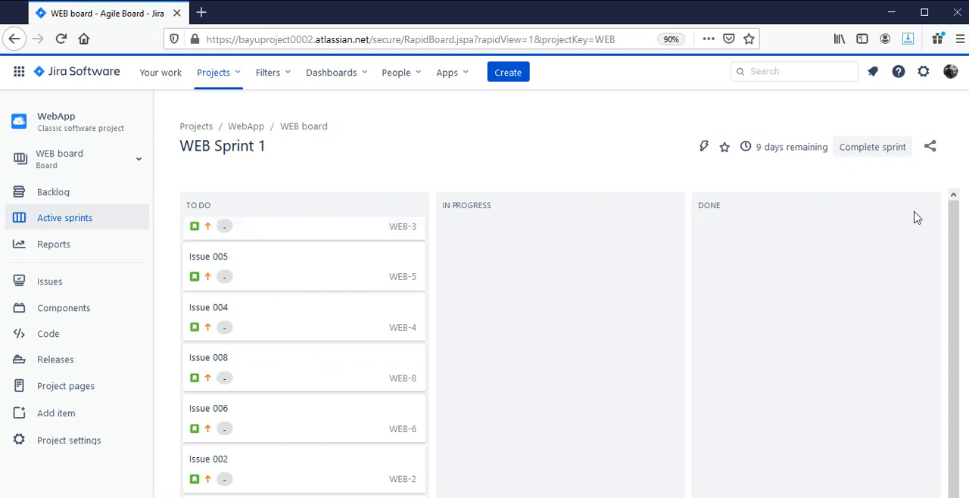
pyautogui.click(938, 147)
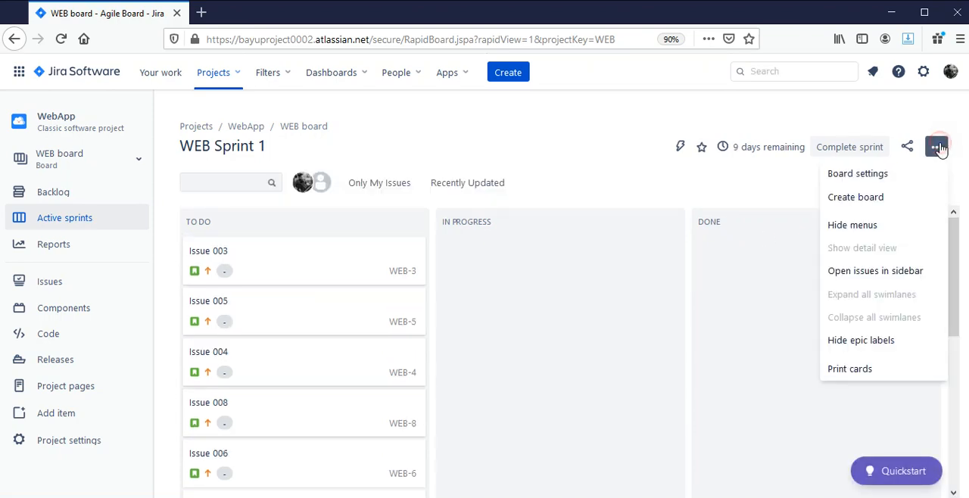
pyautogui.click(904, 173)
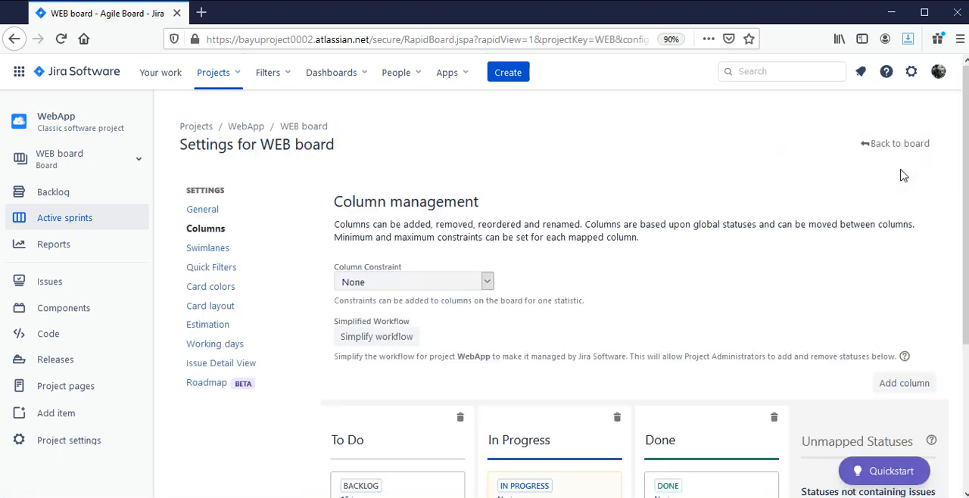
pyautogui.scroll(-5, 727, 278)
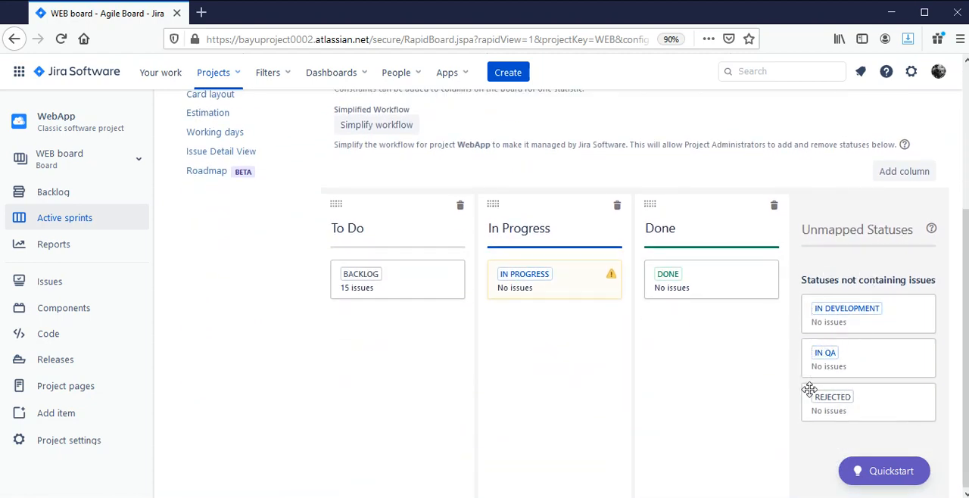
pyautogui.scroll(1, 847, 319)
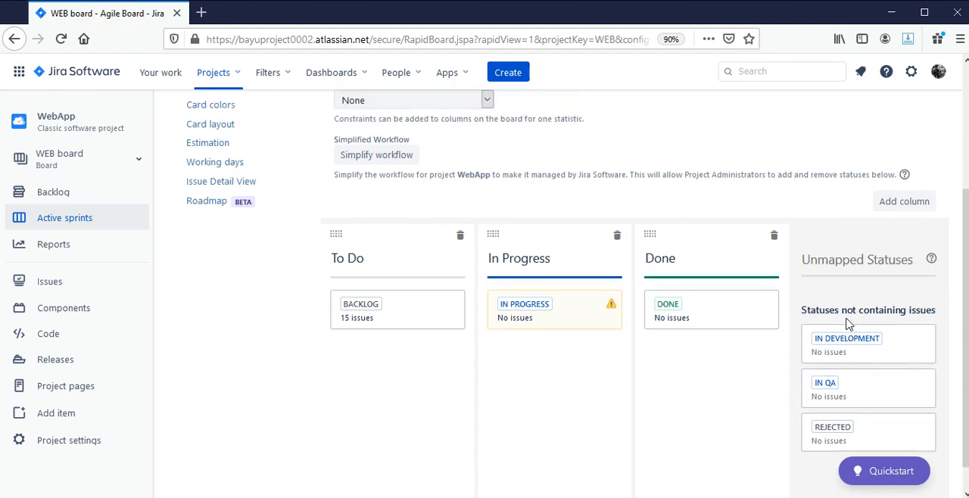
pyautogui.scroll(-1, 847, 358)
pyautogui.scroll(2, 846, 357)
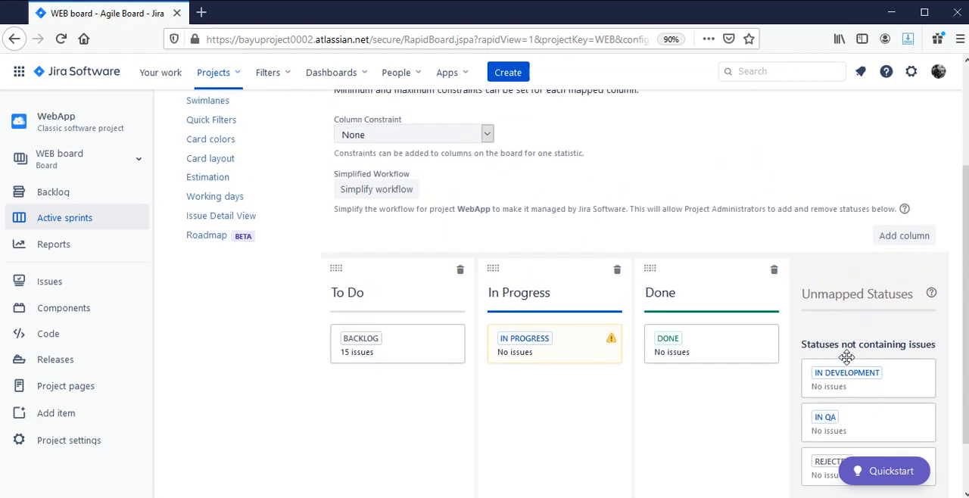
# Move the In Progress status into the To Do column and the Done status into the In Progress column
pyautogui.scroll(-2, 848, 360)
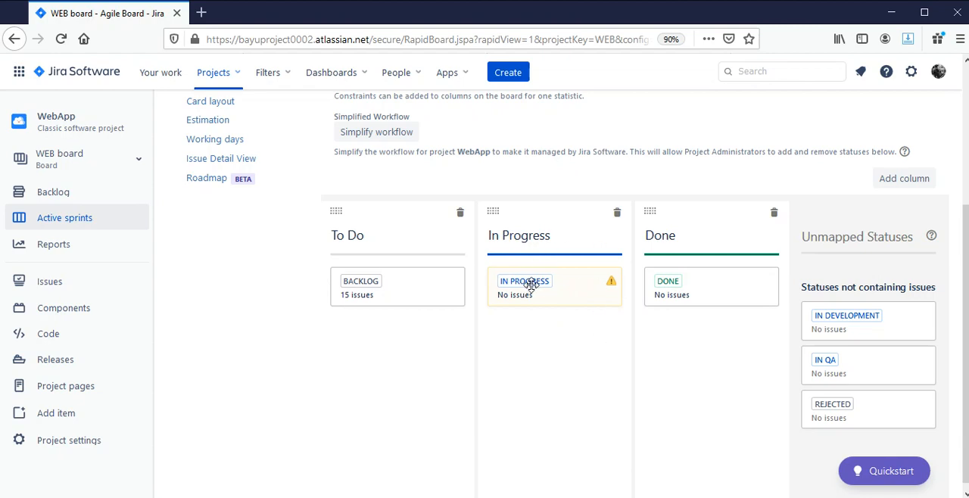
pyautogui.moveTo(530, 285); pyautogui.dragTo(381, 338)
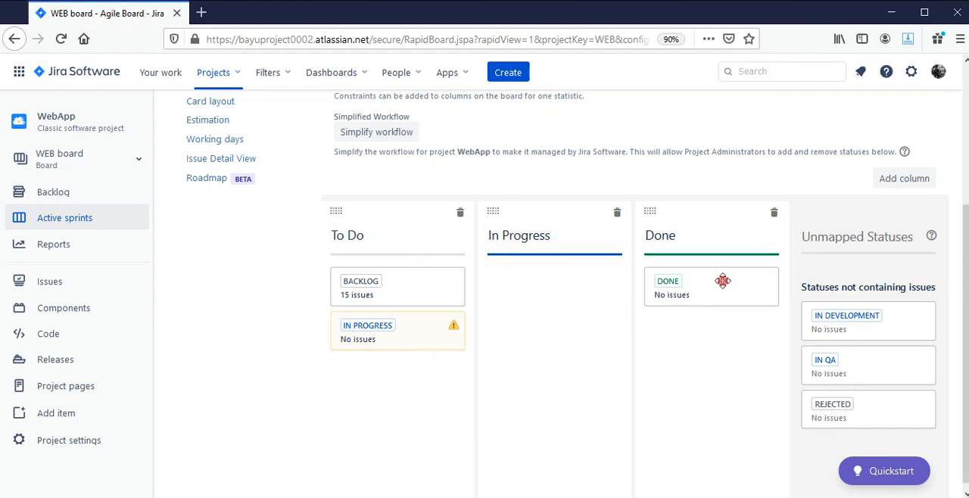
pyautogui.moveTo(723, 281); pyautogui.dragTo(565, 283)
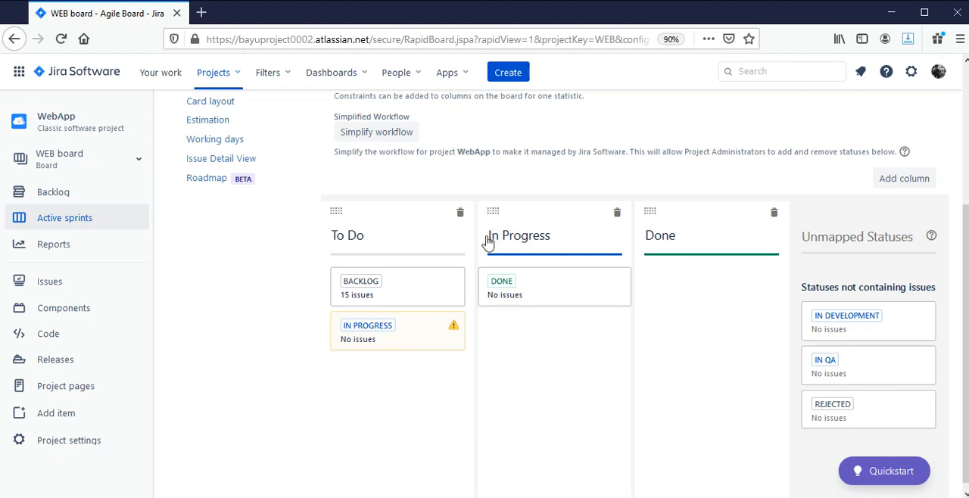
# Rename the To Do column as Open and the In Progress column as In Development
pyautogui.click(374, 238)
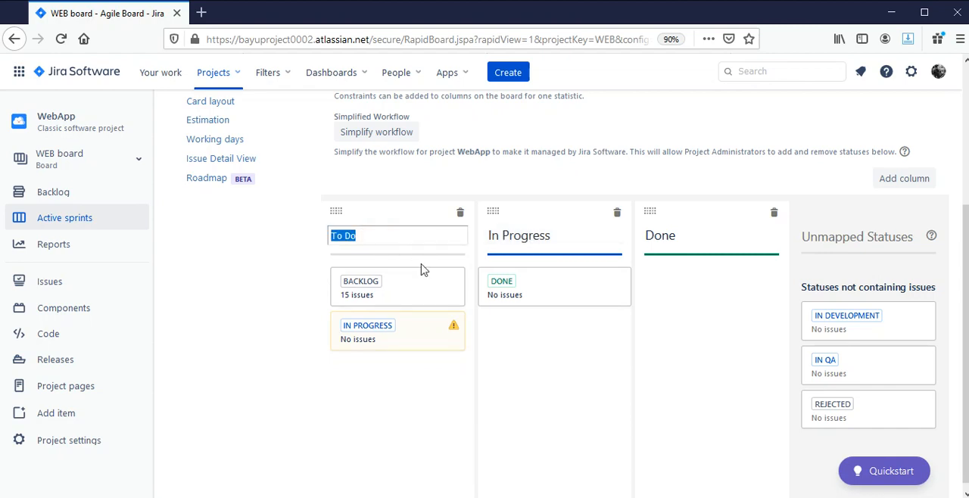
pyautogui.write('Ope')
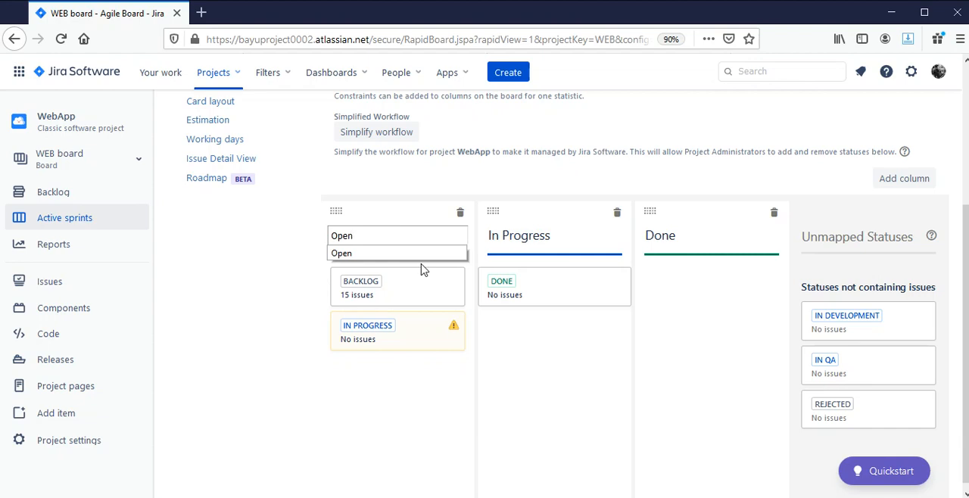
pyautogui.write('n')
pyautogui.click(560, 345)
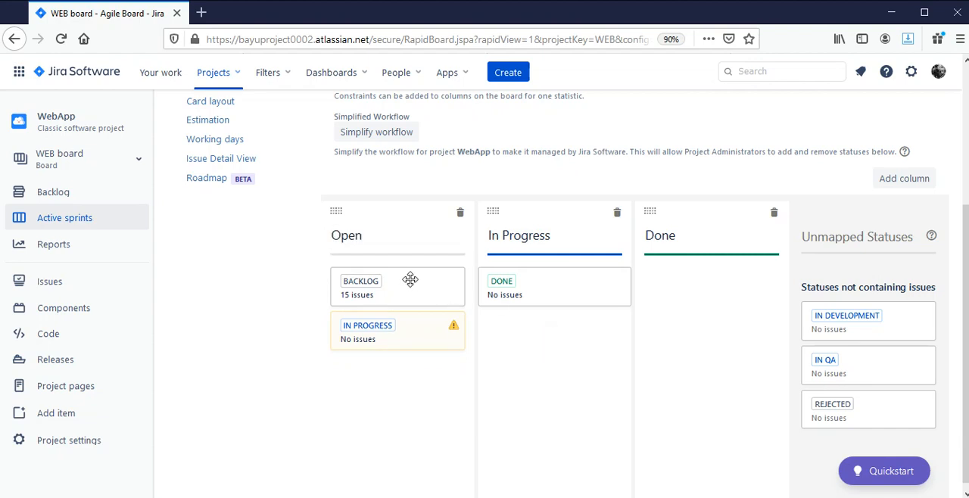
pyautogui.click(555, 238)
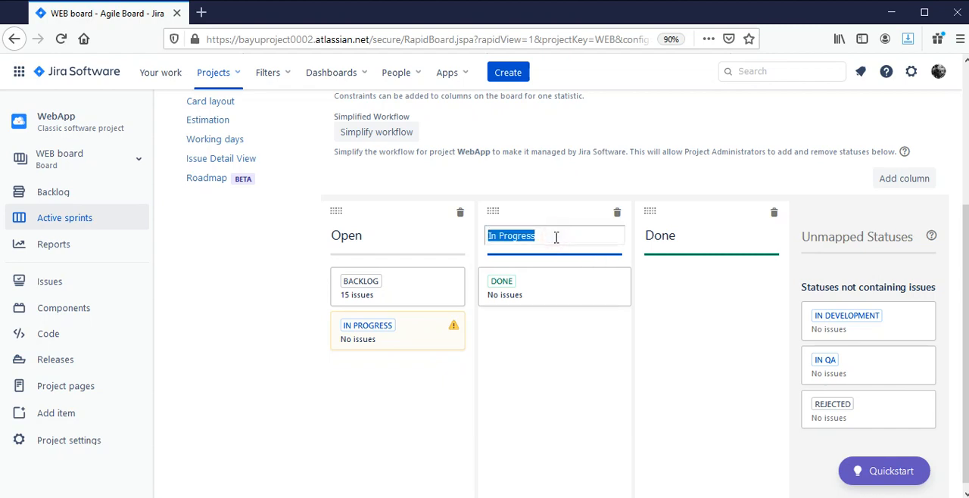
pyautogui.write('In Development')
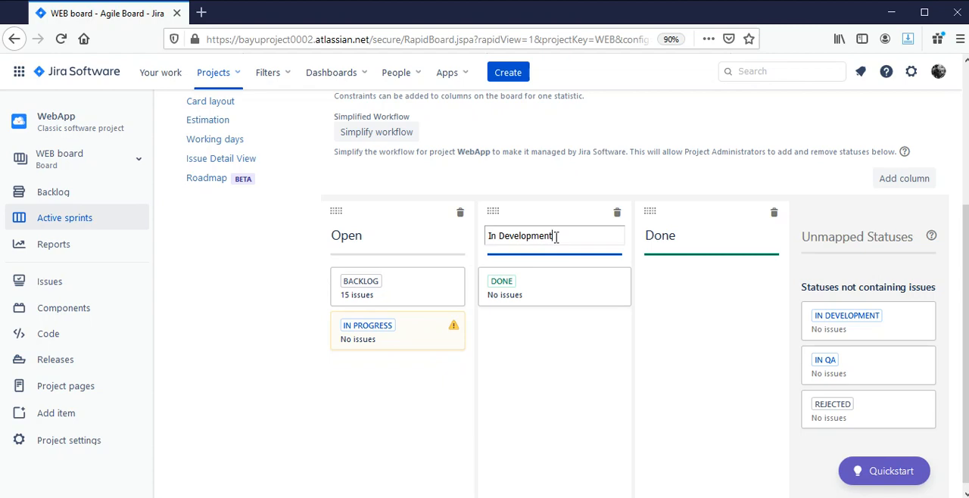
pyautogui.click(592, 181)
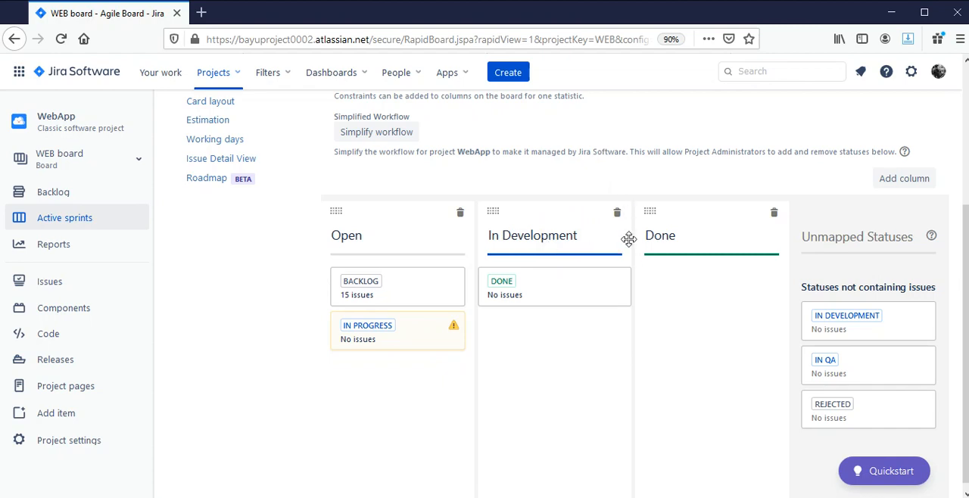
# Add a board column named IN QA and map the In QA status to it
pyautogui.click(908, 180)
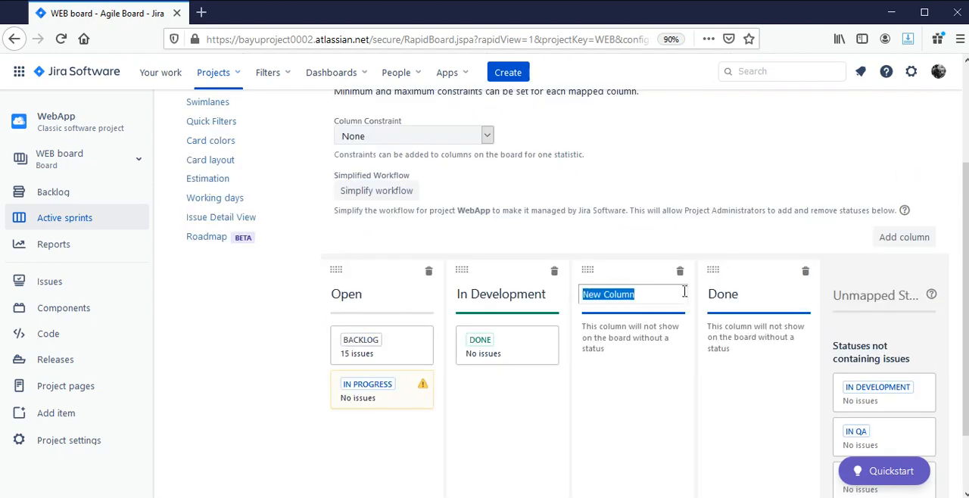
pyautogui.write('IN QA')
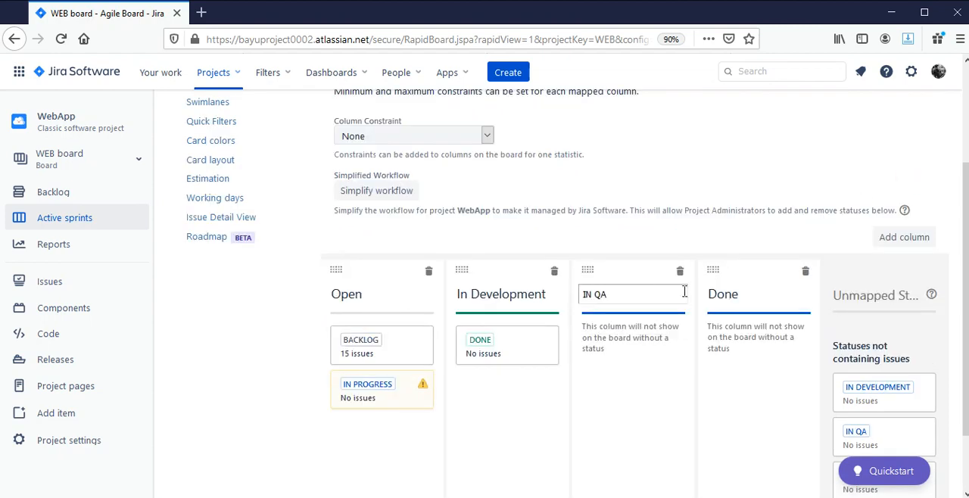
pyautogui.press('Return')
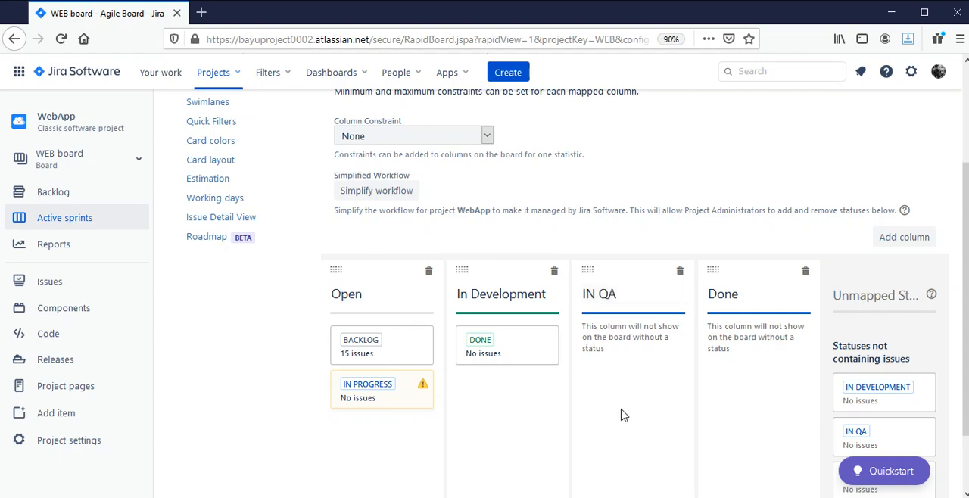
pyautogui.scroll(-2, 623, 415)
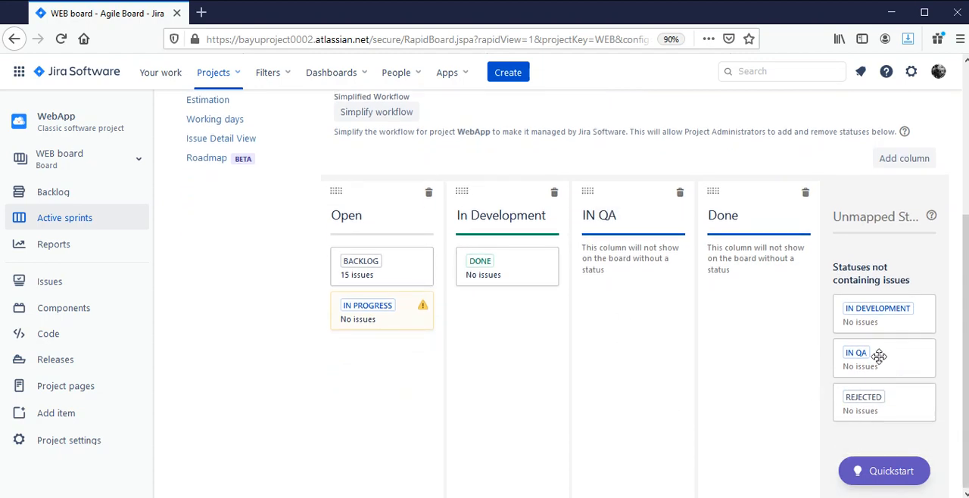
pyautogui.moveTo(880, 358); pyautogui.dragTo(606, 263)
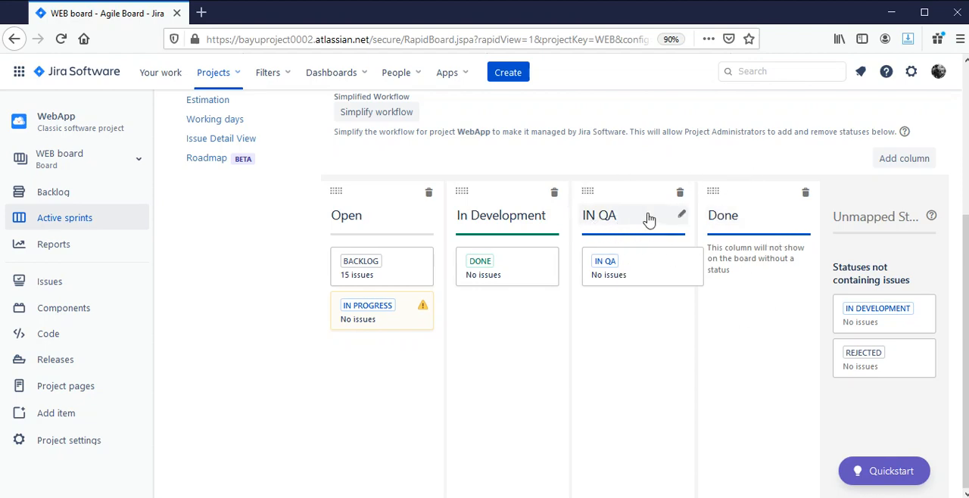
# Add another board column before Done and name it REJECTED
pyautogui.click(904, 159)
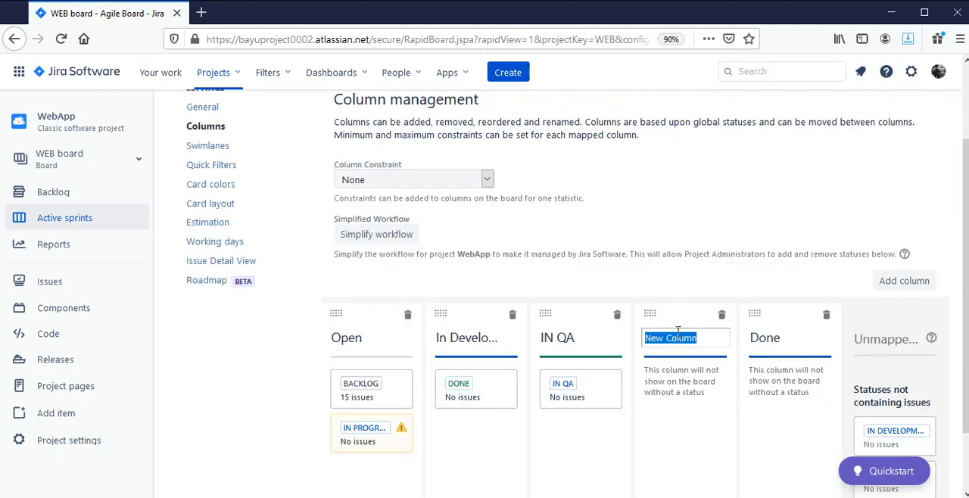
pyautogui.write('Reject')
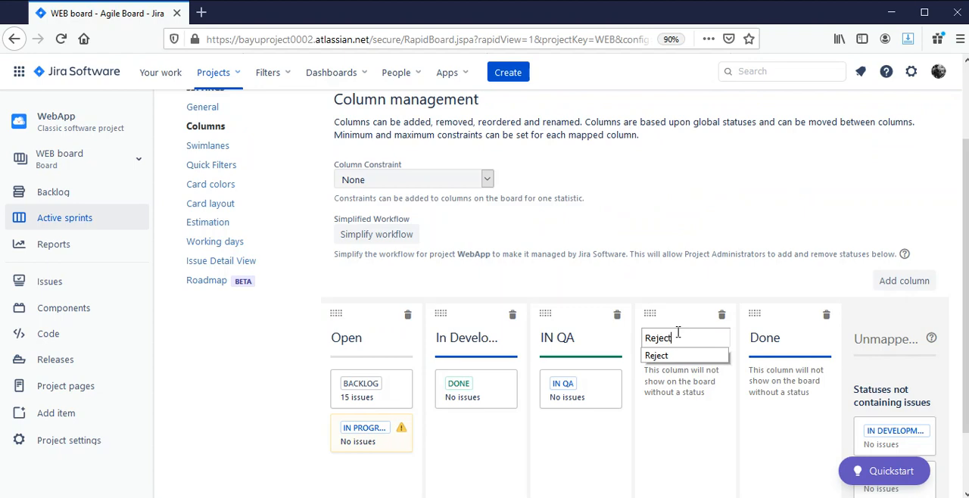
pyautogui.write('ed')
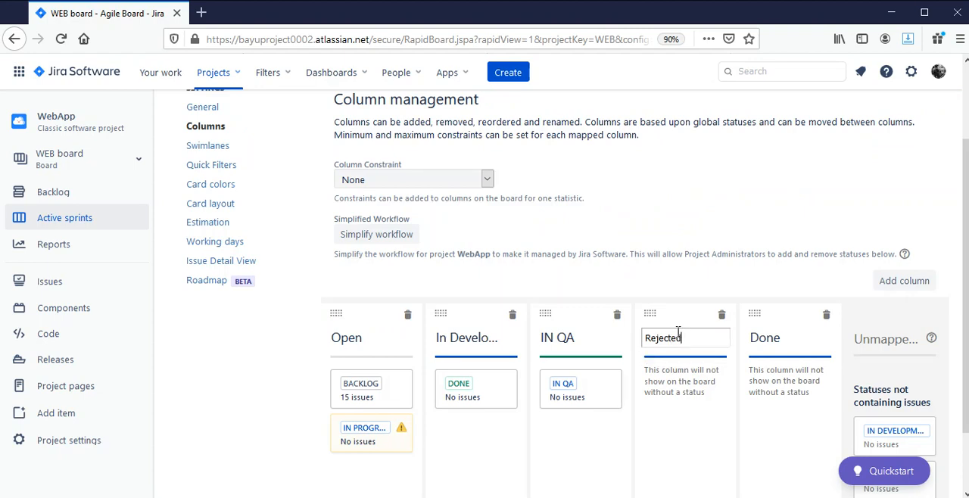
pyautogui.doubleClick(677, 333)
pyautogui.write('REJECTED')
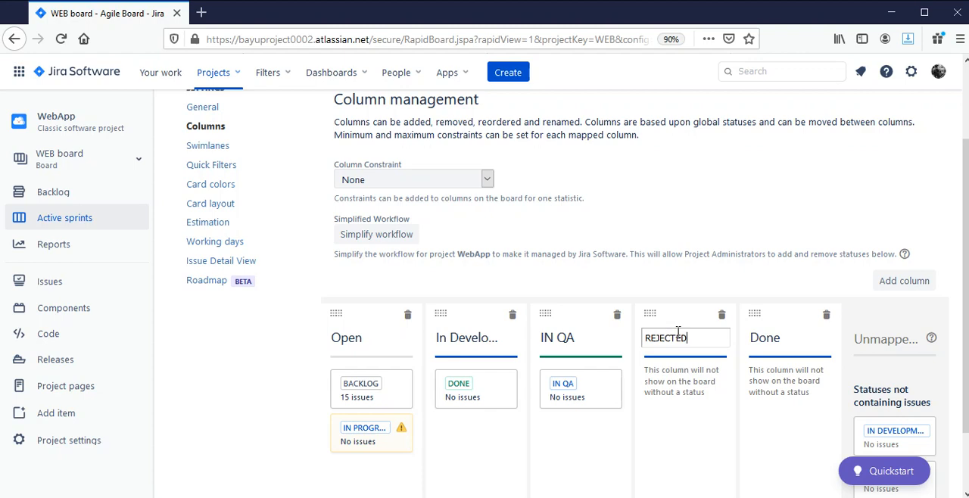
pyautogui.press('Return')
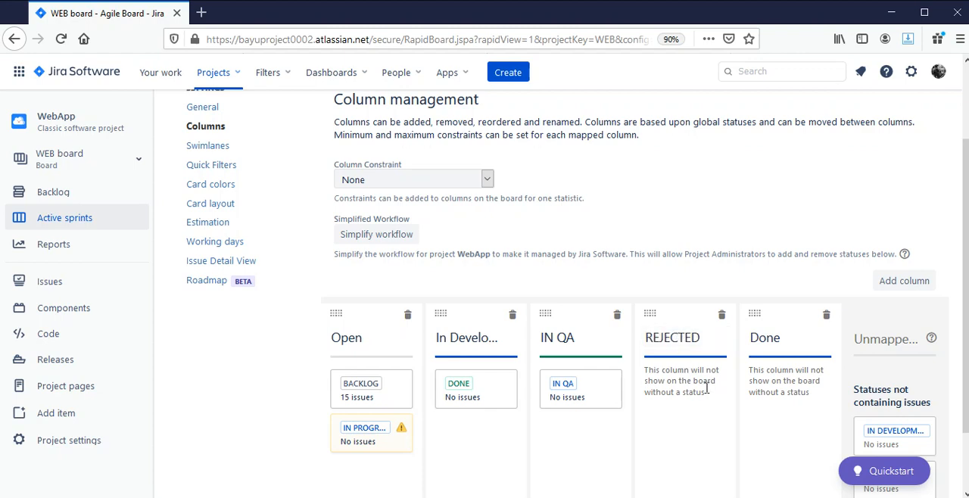
# Map the Rejected status to the REJECTED column and move the Done status into the Done column
pyautogui.scroll(-1, 686, 344)
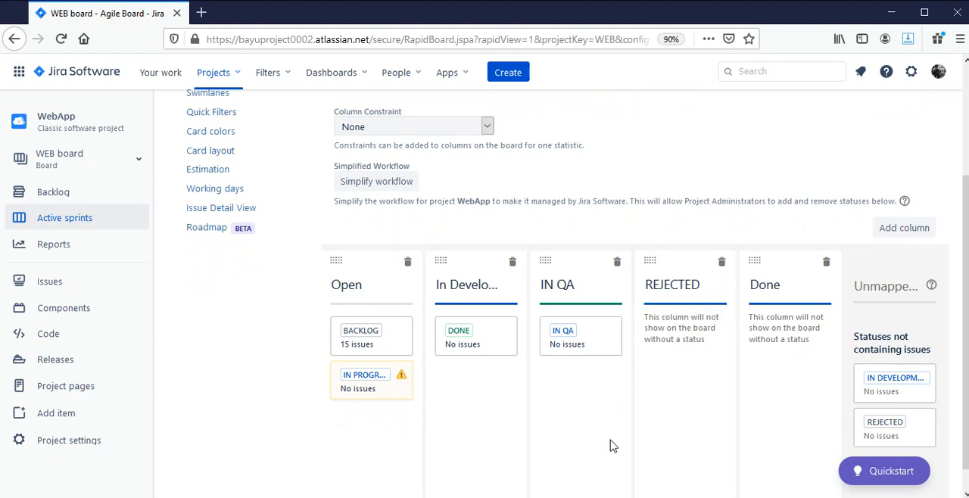
pyautogui.scroll(-1, 663, 435)
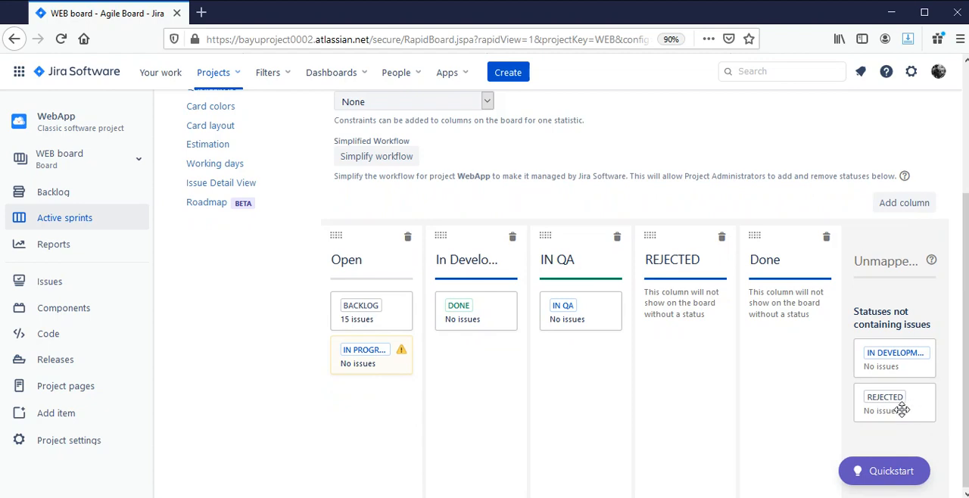
pyautogui.moveTo(902, 410); pyautogui.dragTo(690, 311)
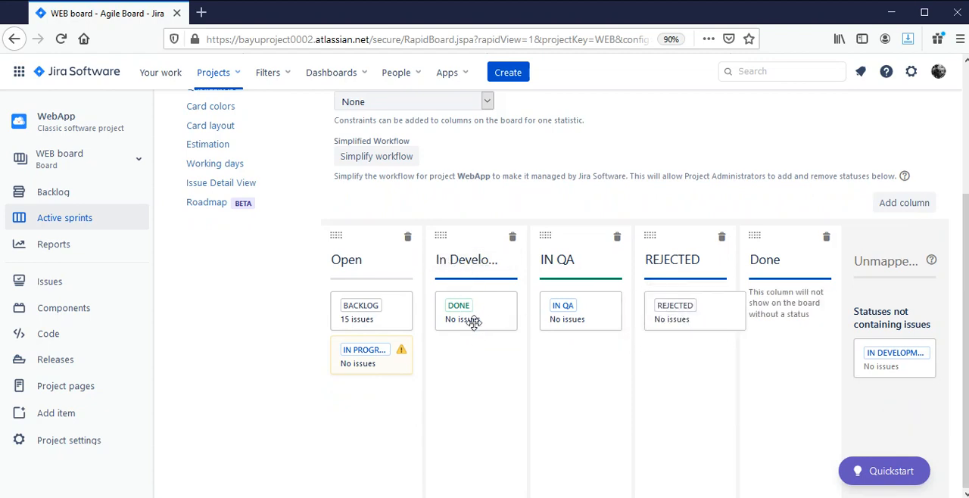
pyautogui.moveTo(473, 319); pyautogui.dragTo(790, 329)
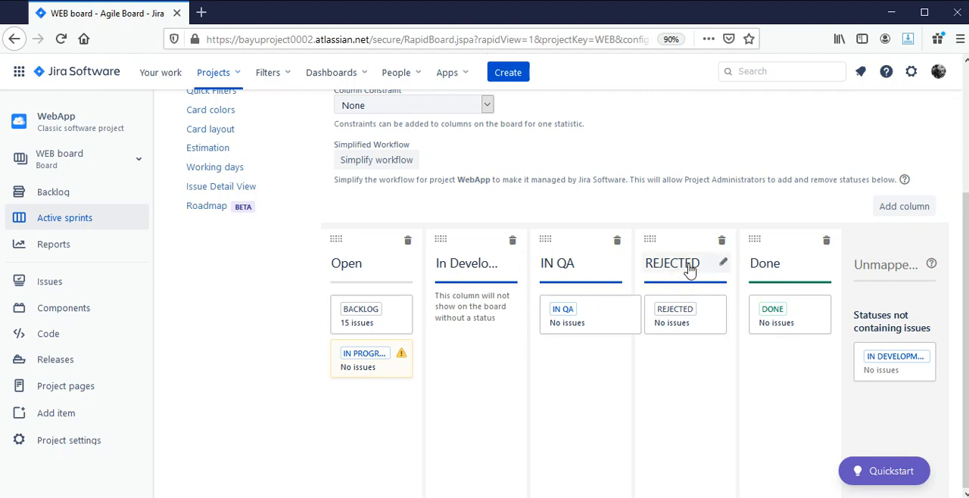
pyautogui.click(725, 264)
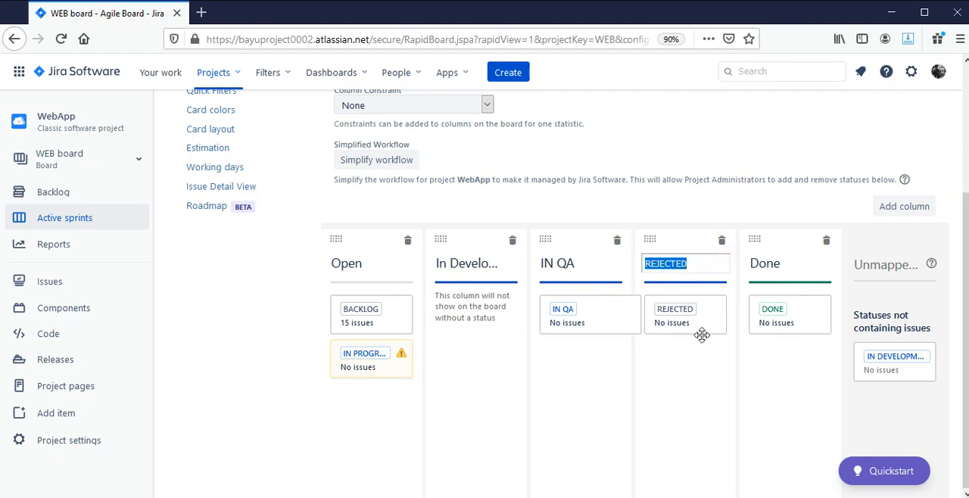
pyautogui.click(704, 395)
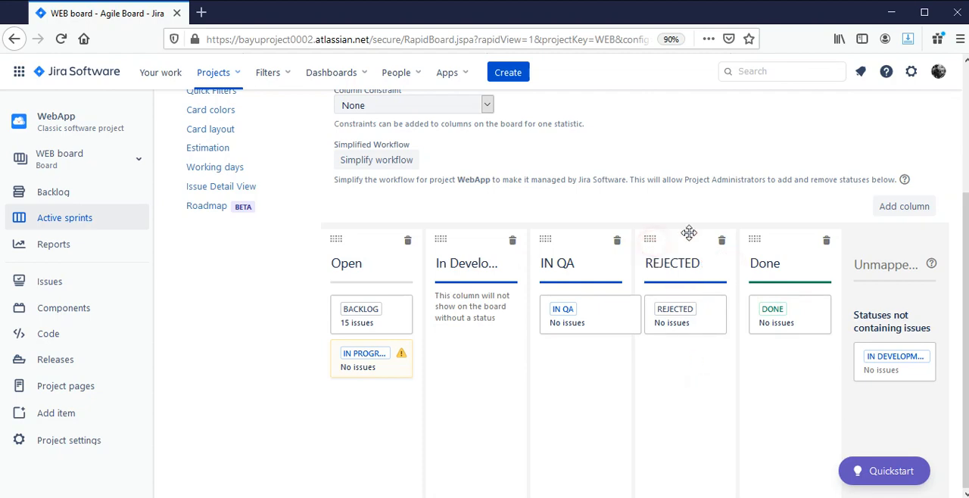
pyautogui.moveTo(696, 197); pyautogui.dragTo(678, 391)
pyautogui.click(678, 390)
# Map the In Development status to the In Development column and move the In Progress status to the unmapped statuses
pyautogui.moveTo(372, 368); pyautogui.dragTo(480, 320)
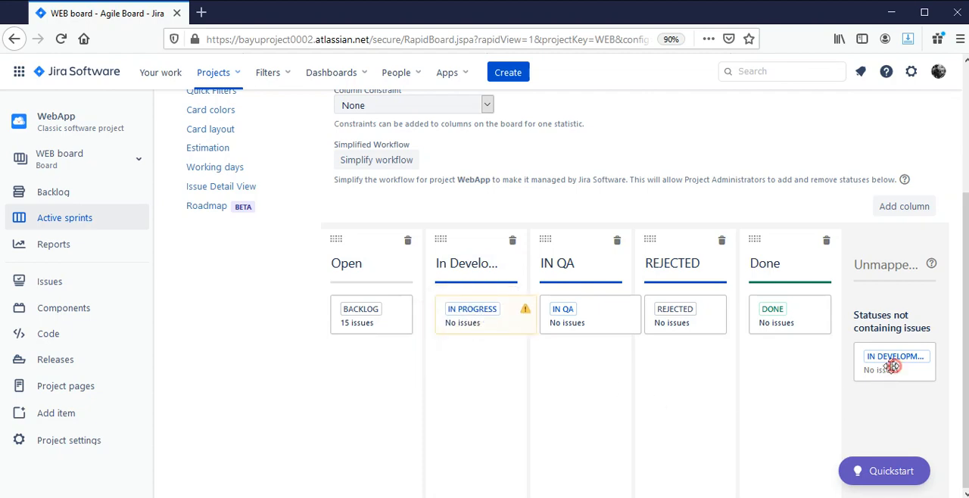
pyautogui.moveTo(894, 365); pyautogui.dragTo(495, 355)
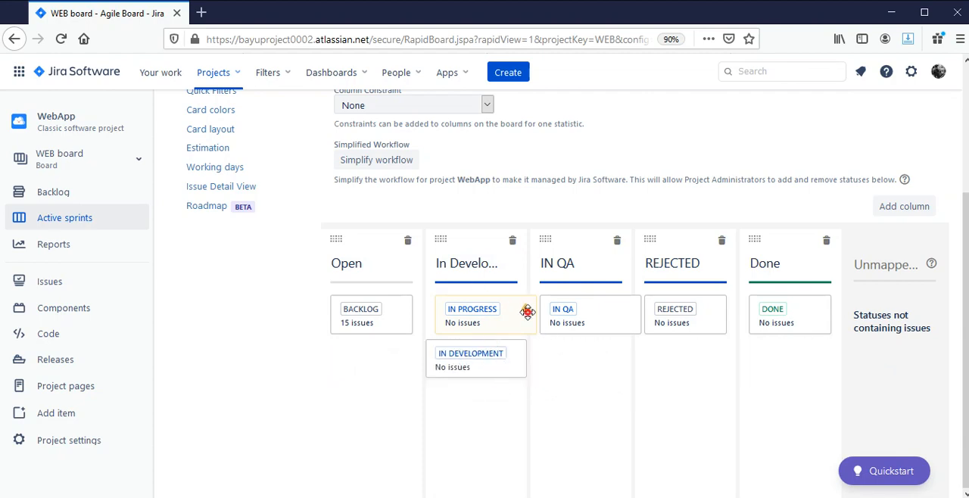
pyautogui.moveTo(528, 312); pyautogui.dragTo(949, 339)
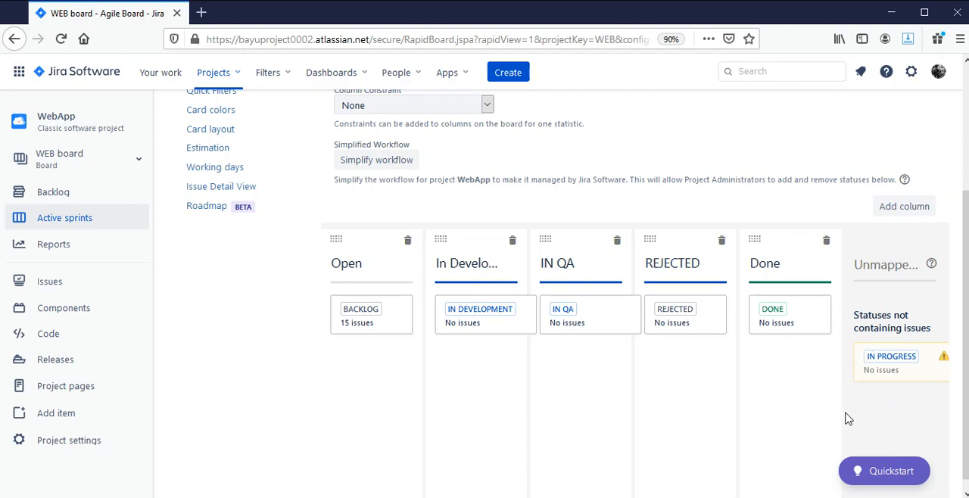
pyautogui.scroll(3, 697, 412)
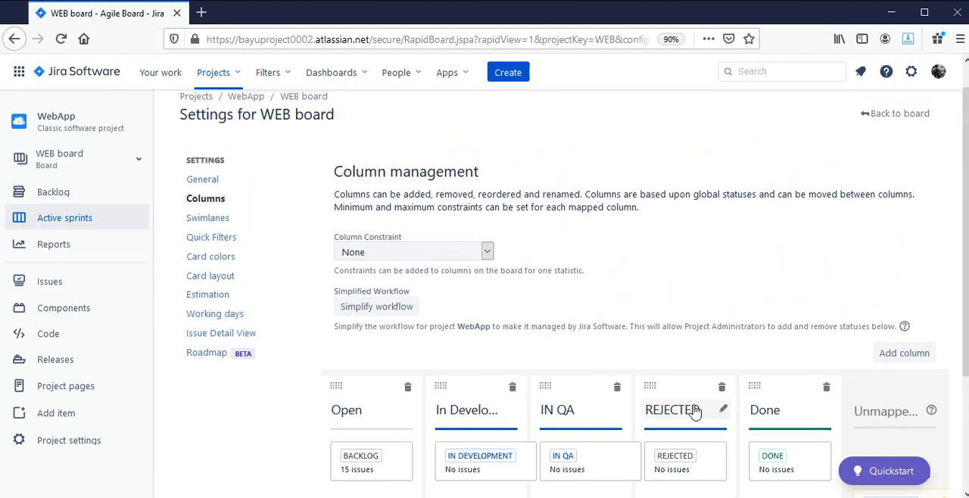
# Check the column-to-status mapping and open the WEB board's active sprint
pyautogui.scroll(-3, 697, 411)
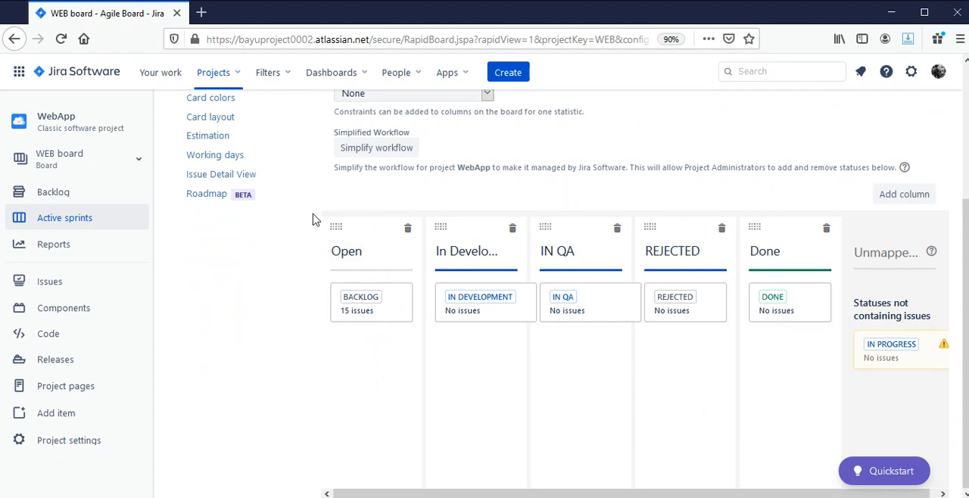
pyautogui.scroll(4, 313, 217)
pyautogui.click(95, 225)
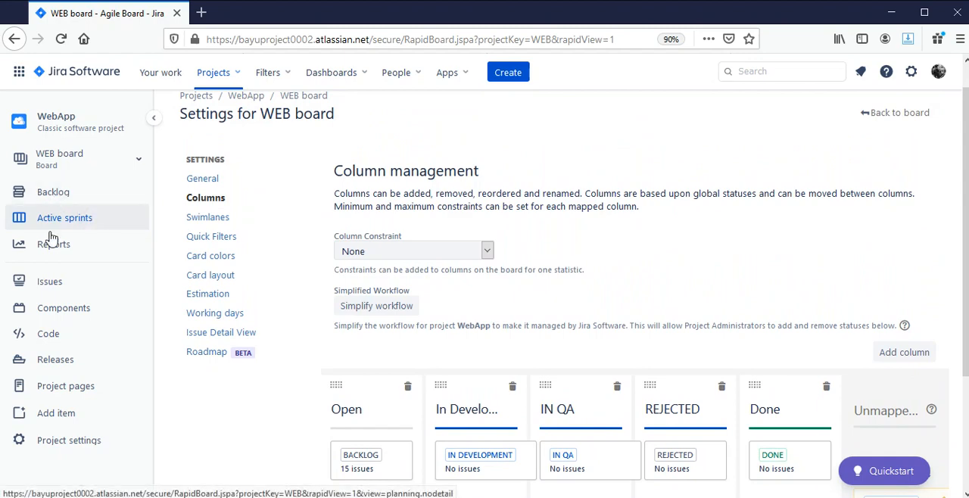
pyautogui.click(55, 201)
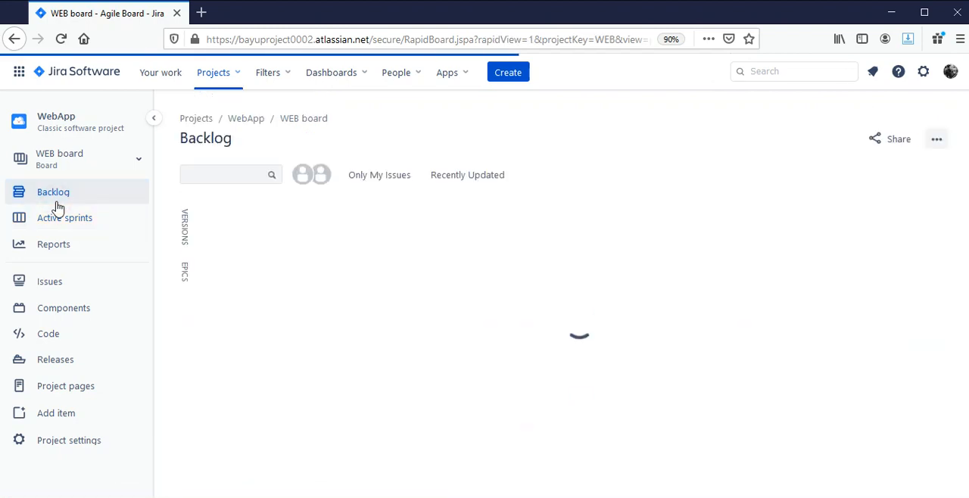
pyautogui.click(56, 219)
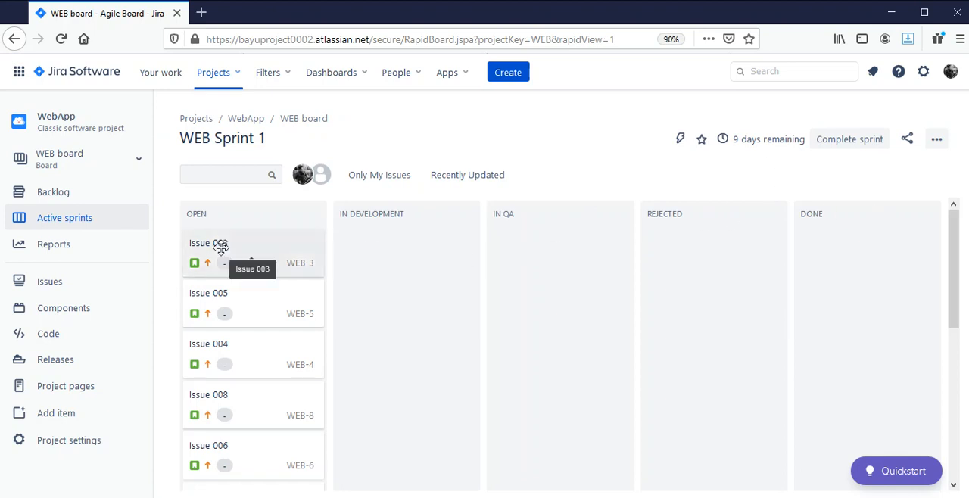
# Move Issue 003 from Open through the workflow columns to Done, and try moving Issue 005 out of Open
pyautogui.moveTo(220, 247); pyautogui.dragTo(386, 267)
pyautogui.moveTo(733, 187); pyautogui.dragTo(823, 286)
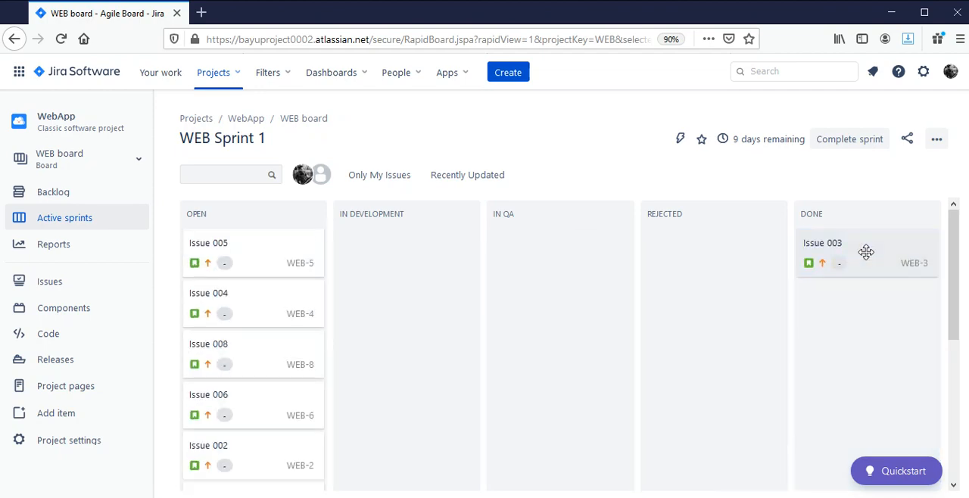
pyautogui.moveTo(866, 252); pyautogui.dragTo(833, 242)
pyautogui.moveTo(287, 270); pyautogui.dragTo(254, 249)
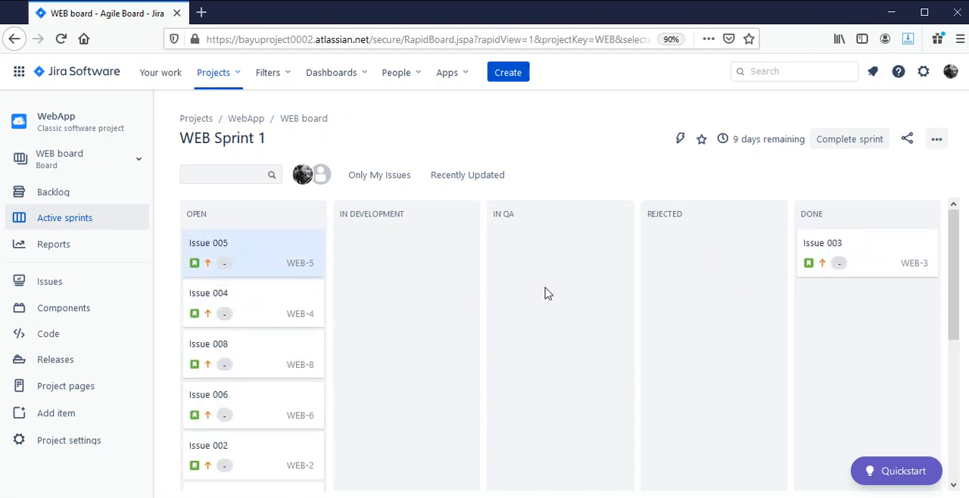
# Reopen the WEB board's column settings and review which statuses are mapped to each column
pyautogui.scroll(-4, 548, 293)
pyautogui.click(939, 144)
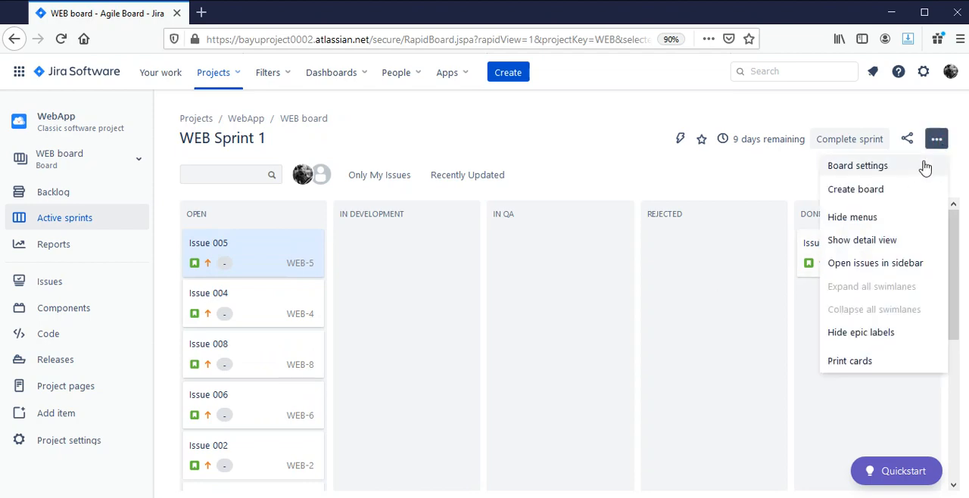
pyautogui.click(924, 163)
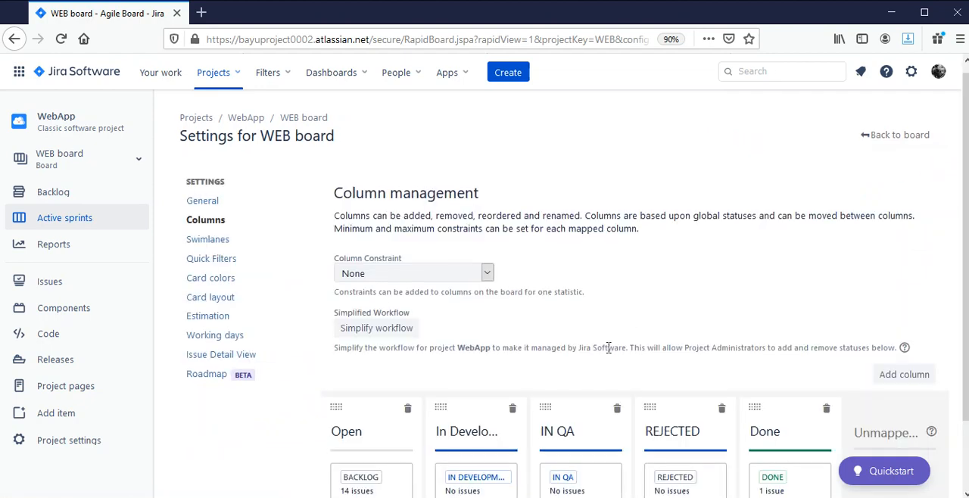
pyautogui.scroll(-1, 402, 319)
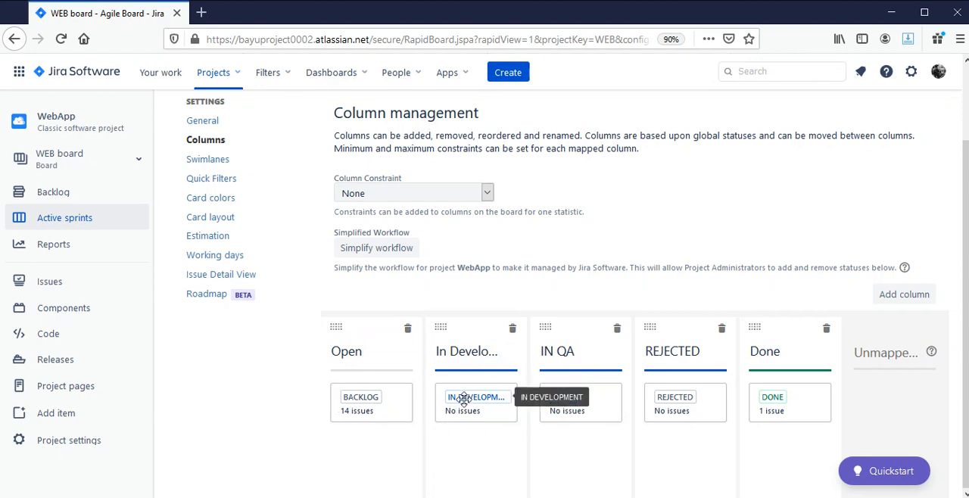
pyautogui.scroll(1, 757, 189)
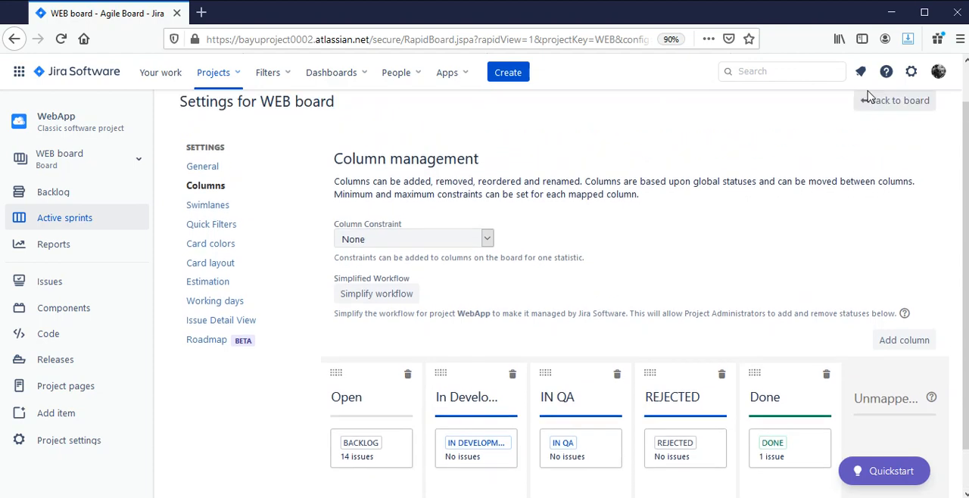
pyautogui.click(911, 71)
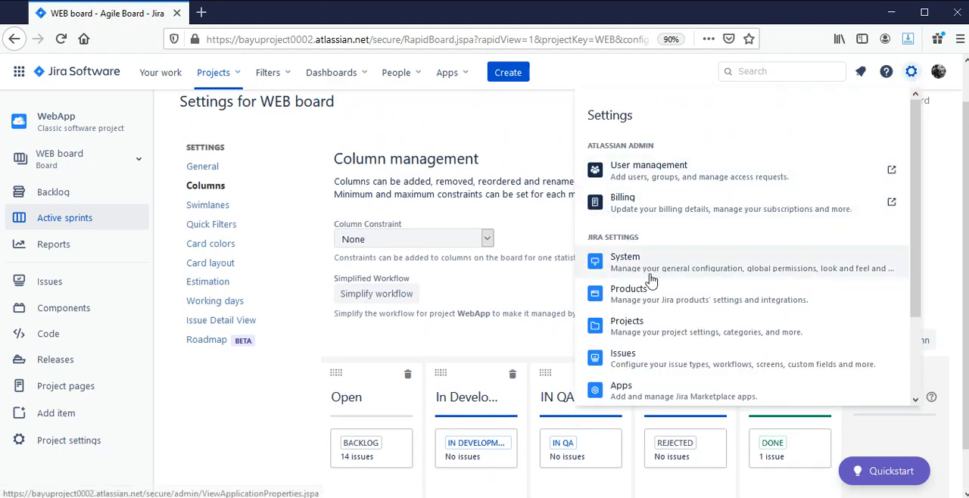
pyautogui.scroll(-2, 638, 363)
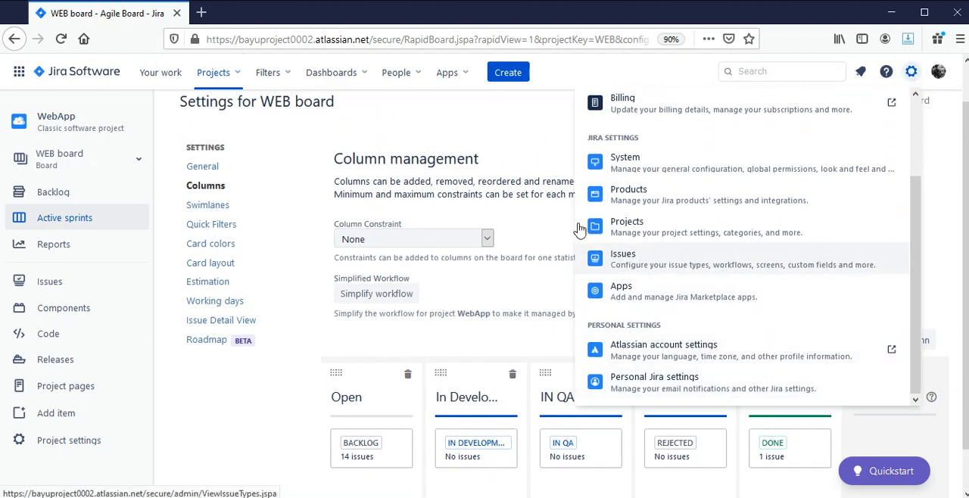
pyautogui.click(508, 151)
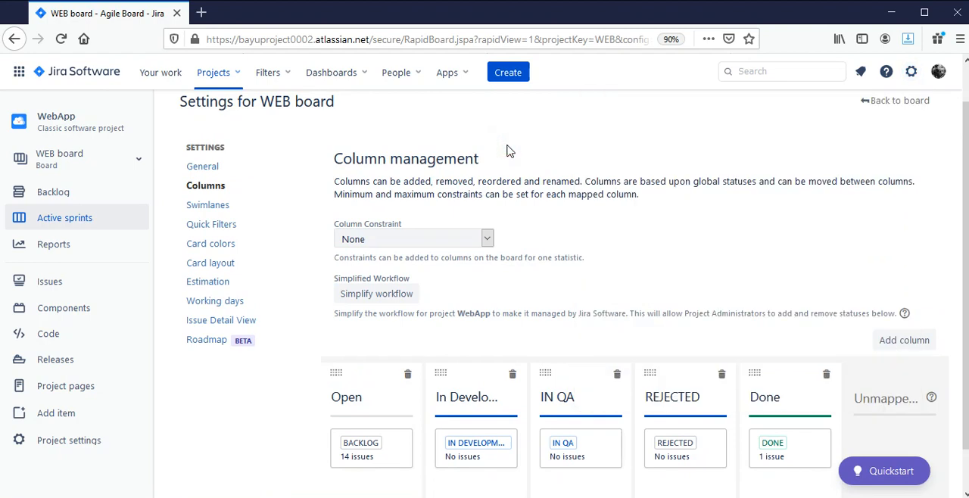